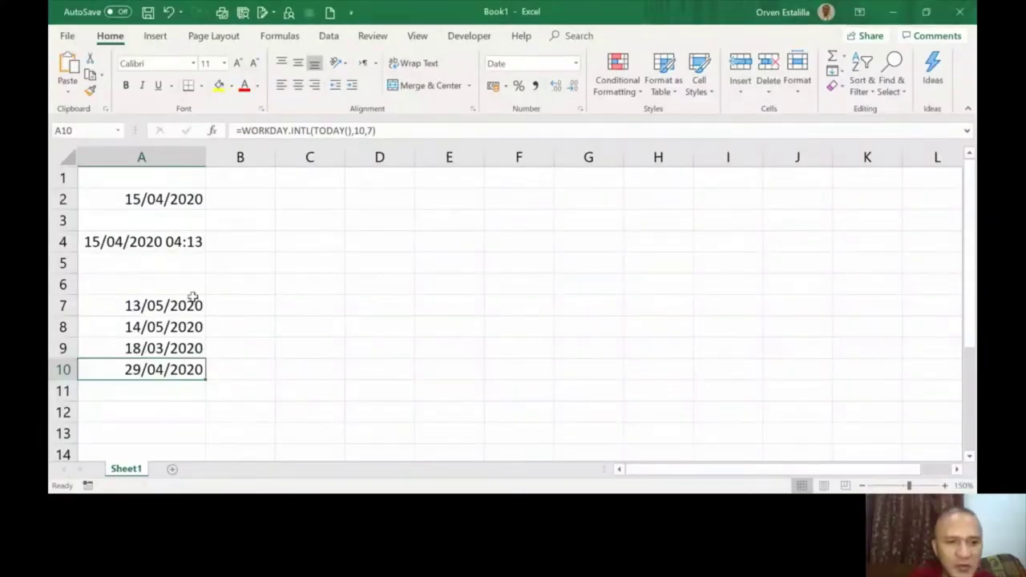
Step: Open the WORKDAY formula in cell A8 to examine its holiday argument
{"action": "left_click", "coordinate": [150, 331]}
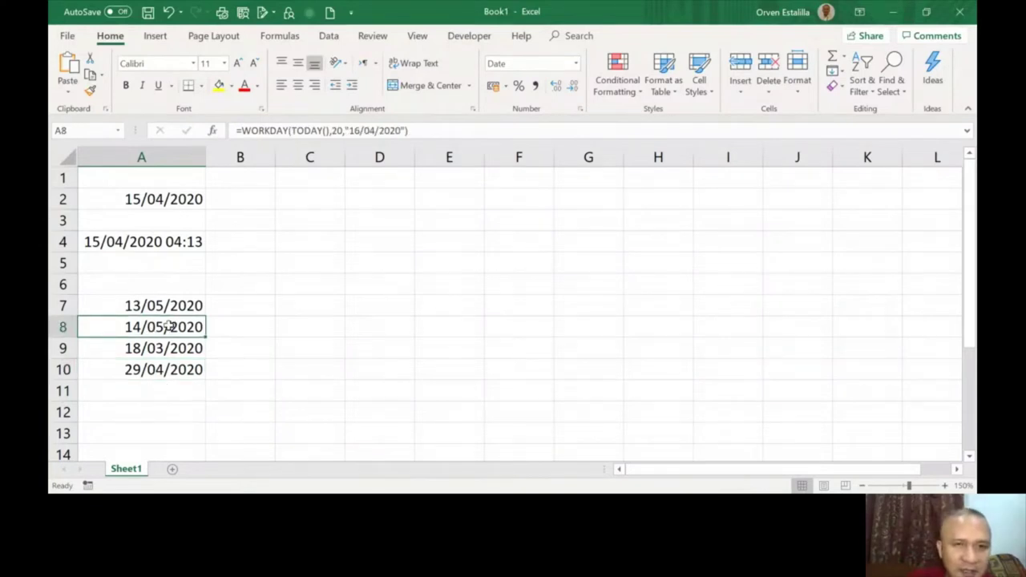
{"action": "double_click", "coordinate": [168, 326]}
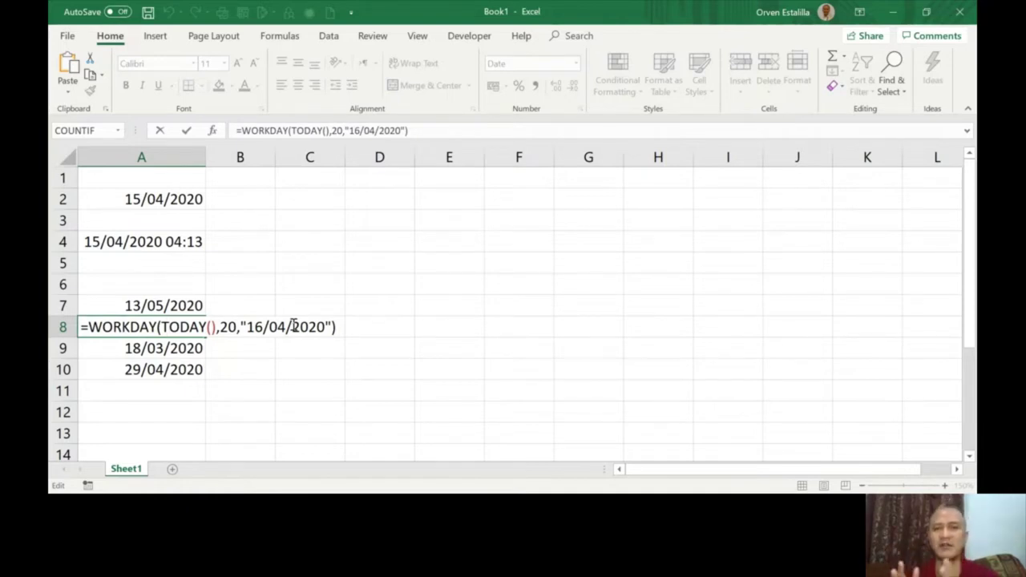
Step: Widen column E slightly and enter the holiday date 16/04/2020 in cell E2
{"action": "left_click", "coordinate": [444, 201]}
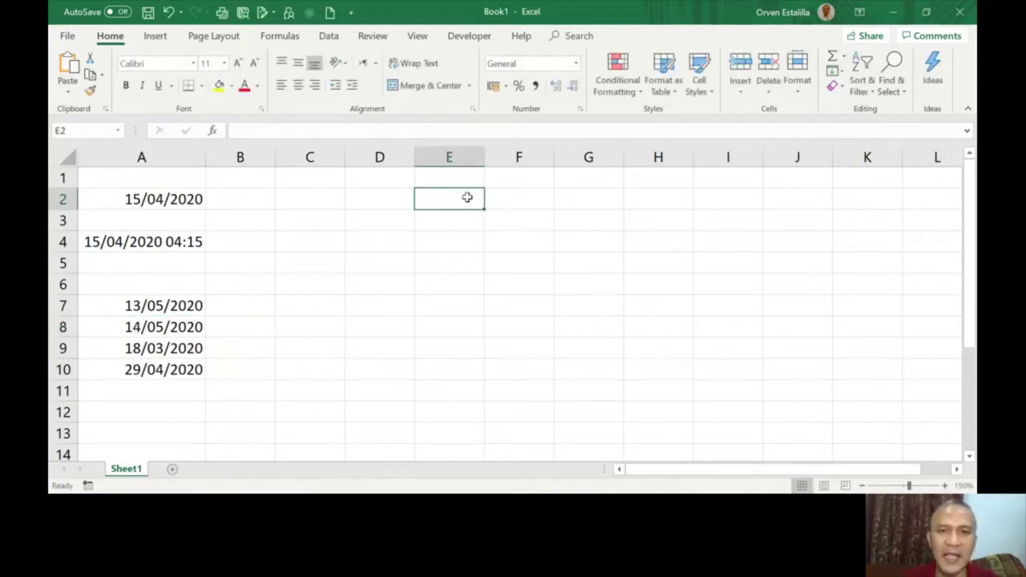
{"action": "left_click_drag", "start_coordinate": [483, 155], "coordinate": [517, 155]}
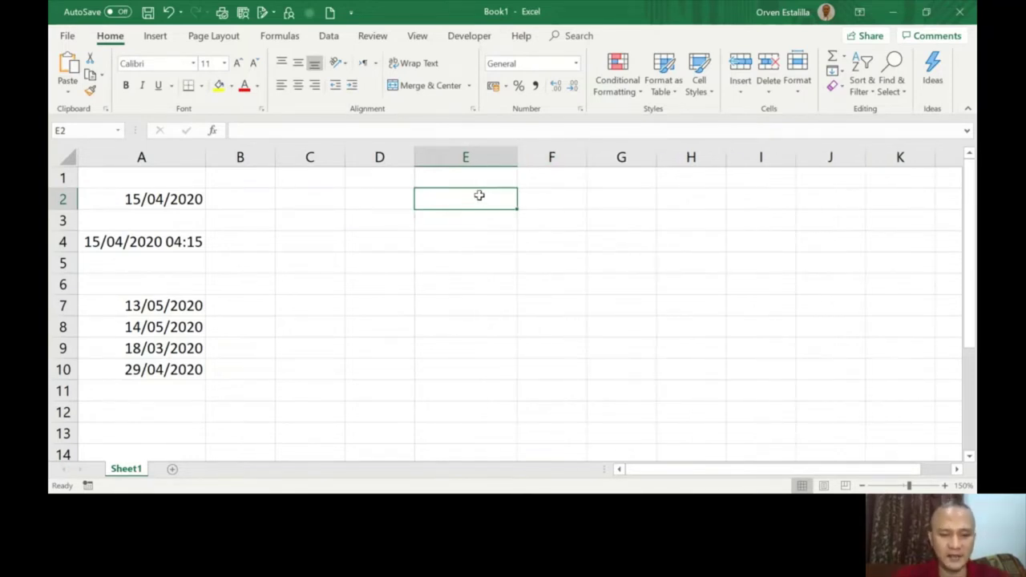
{"action": "type", "text": "1"}
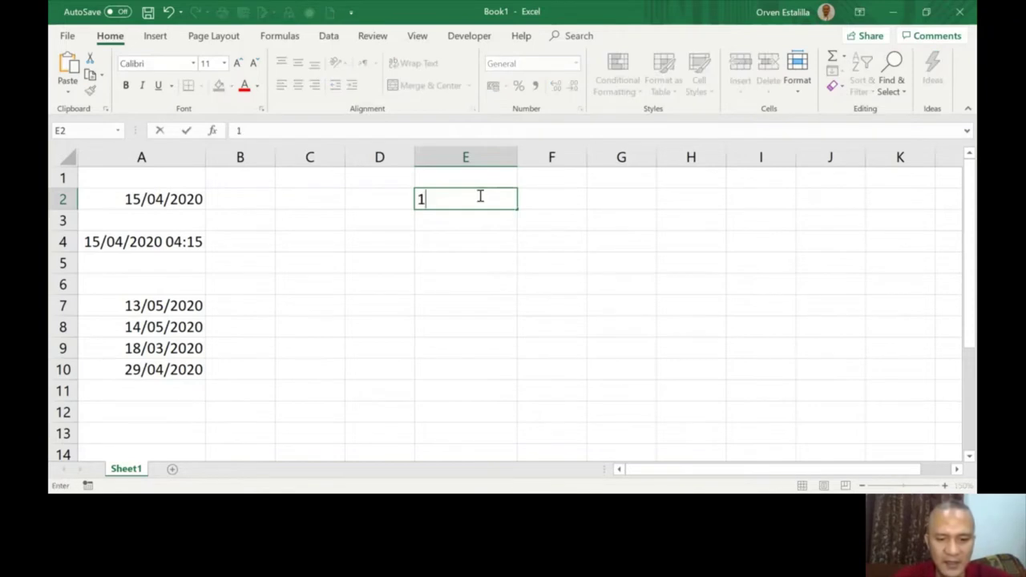
{"action": "type", "text": "6/04/2020"}
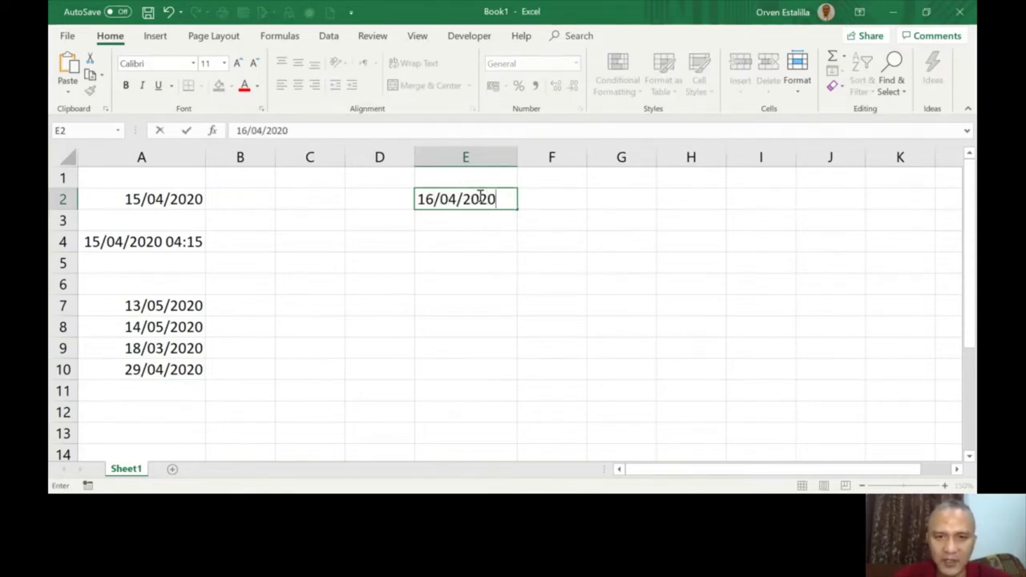
{"action": "key", "text": "Return"}
{"action": "left_click", "coordinate": [478, 196]}
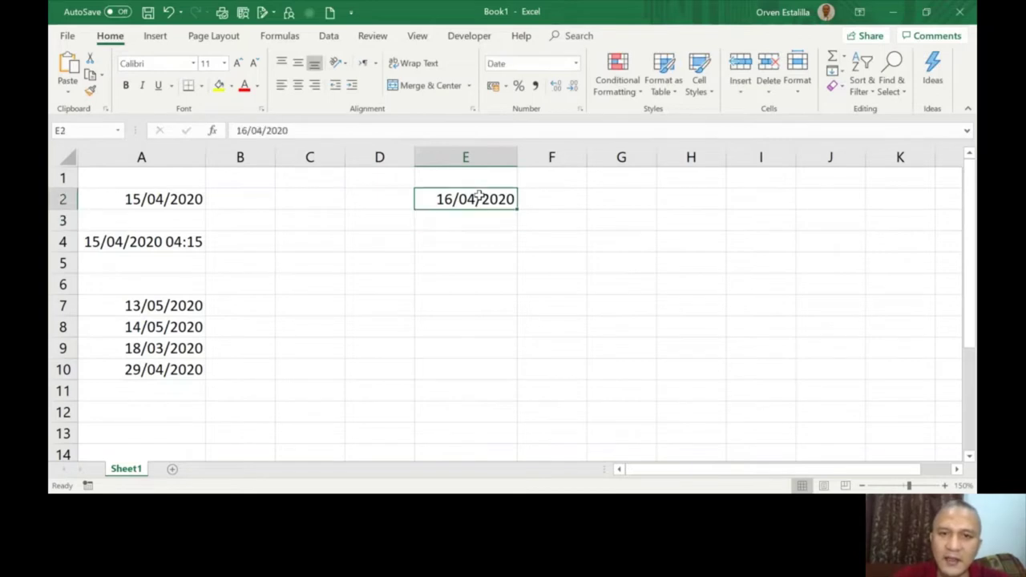
Step: Compare the holiday argument of the WORKDAY formula in cell A8 with the date in E2
{"action": "left_click", "coordinate": [172, 326]}
{"action": "double_click", "coordinate": [182, 327]}
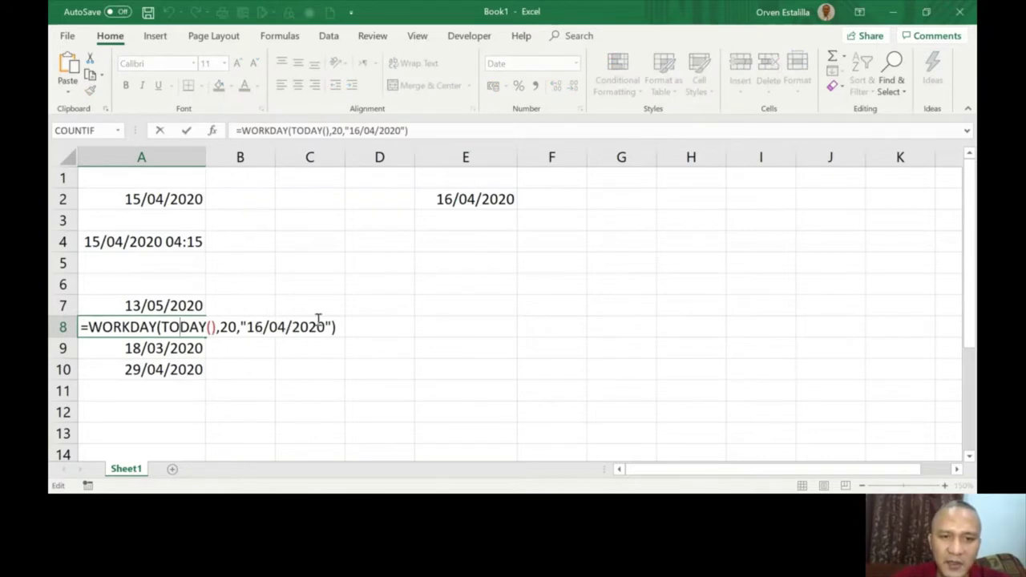
{"action": "left_click", "coordinate": [474, 194]}
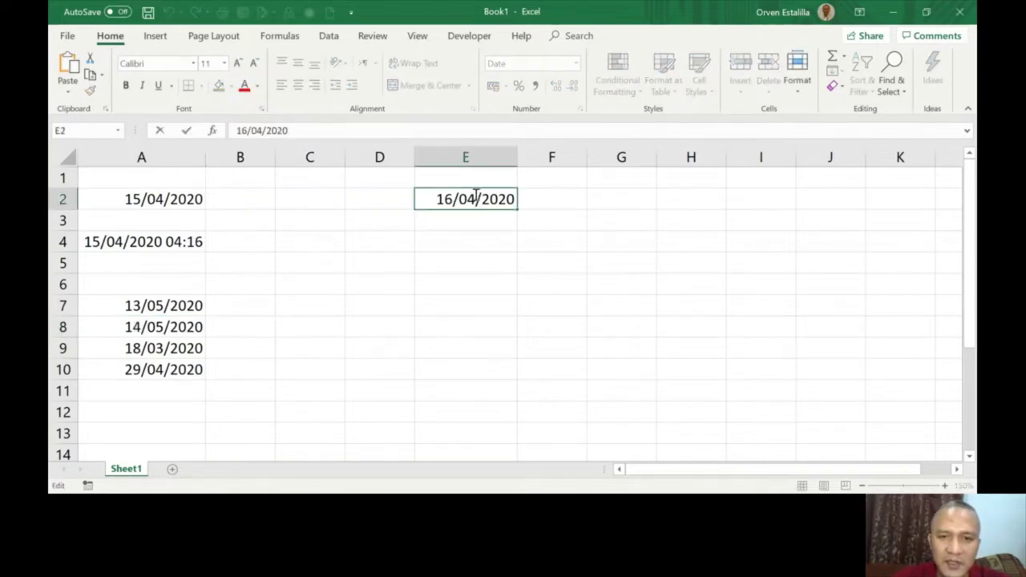
Step: Add the second holiday date, 17/04/2020, in cell E3
{"action": "left_click", "coordinate": [447, 220]}
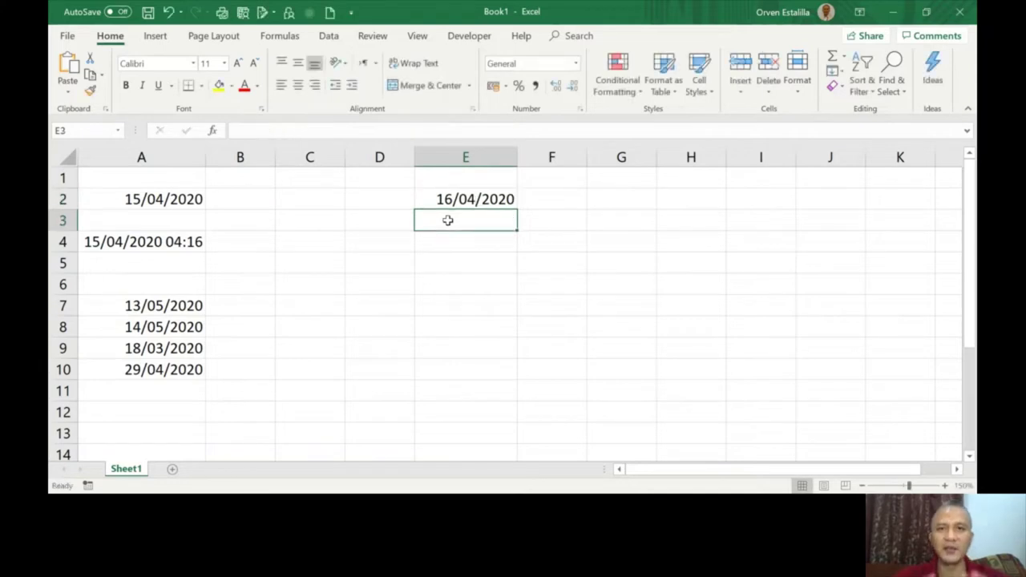
{"action": "type", "text": "17/"}
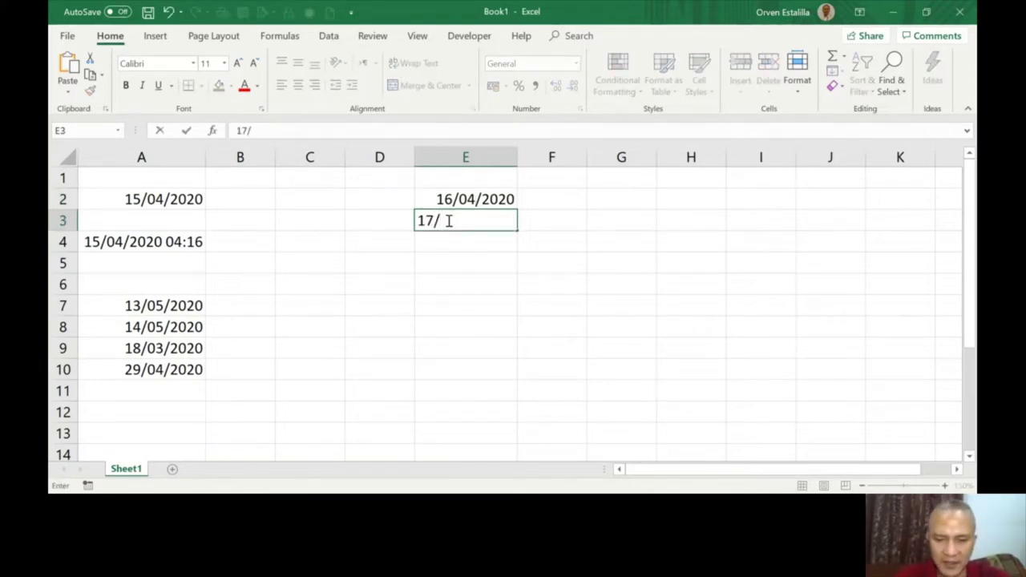
{"action": "type", "text": "04/"}
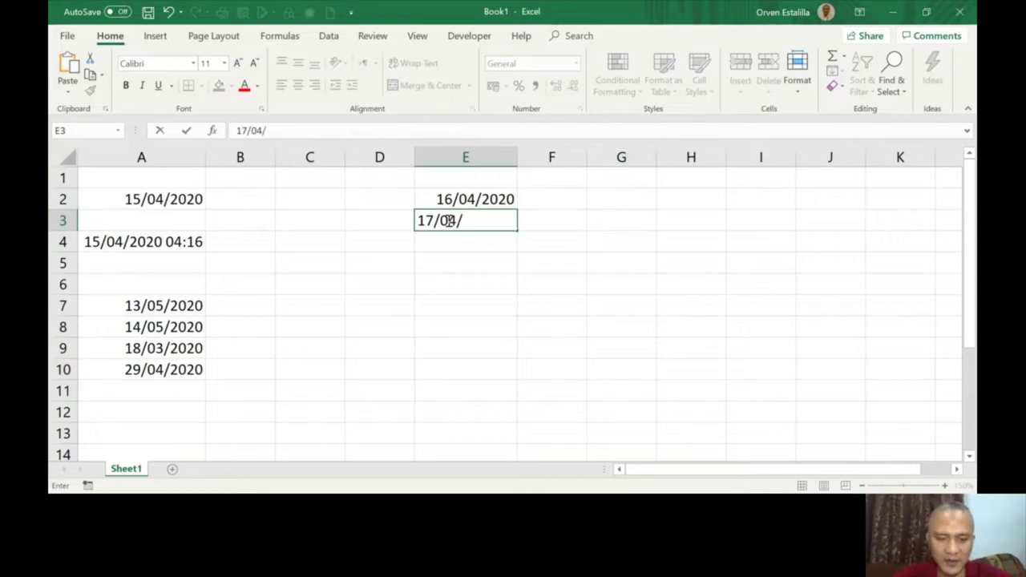
{"action": "type", "text": "2020"}
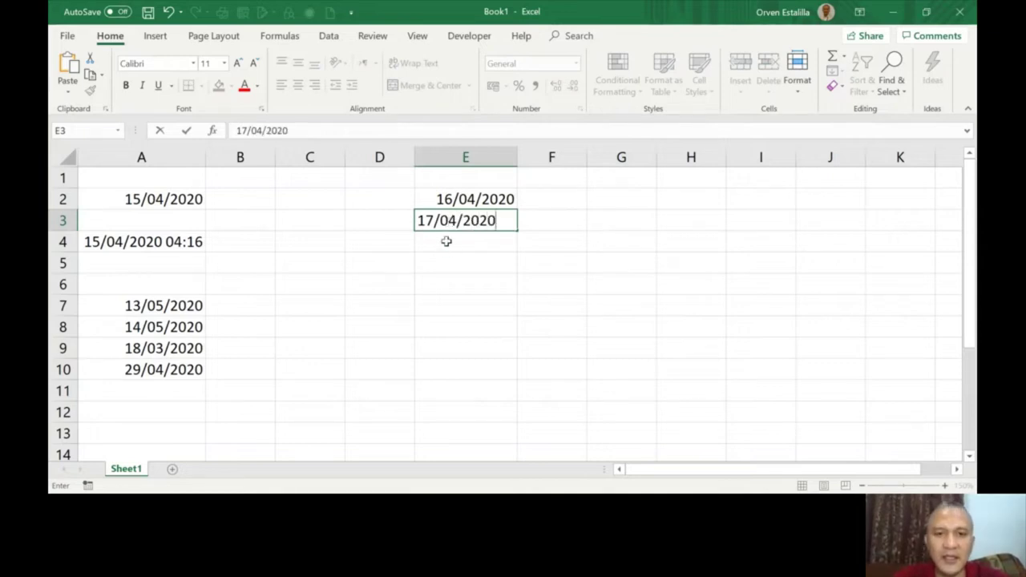
{"action": "key", "text": "Return"}
{"action": "type", "text": "18"}
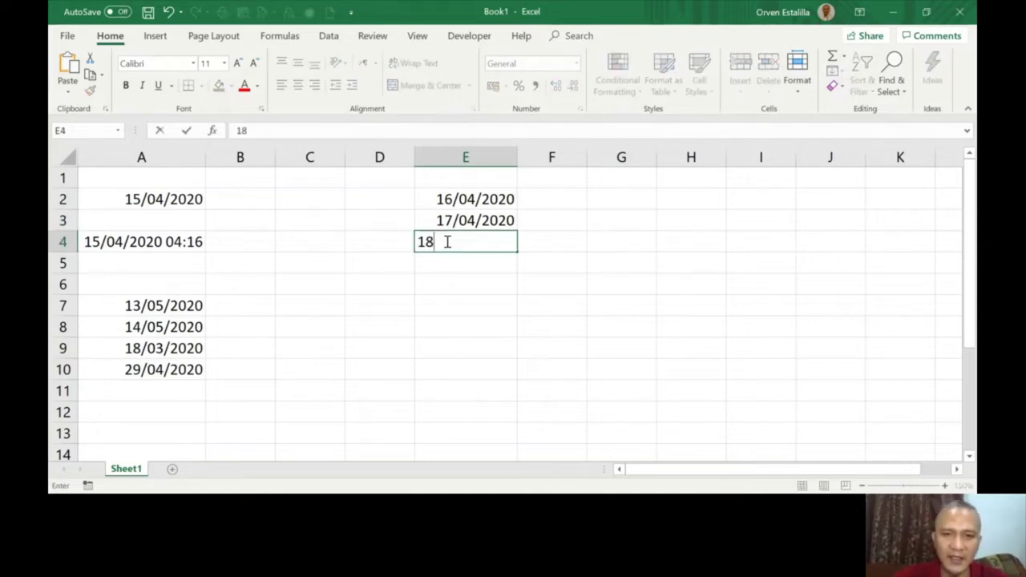
{"action": "key", "text": "BackSpace"}
{"action": "key", "text": "BackSpace"}
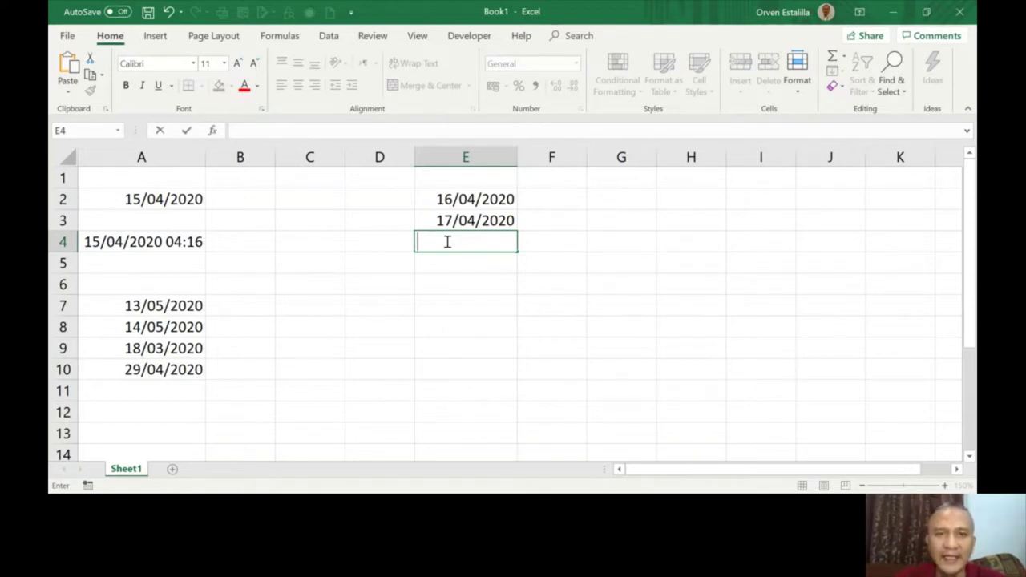
Step: Enter the holiday date 20/04/2020 in cell E4, then select the holiday dates in E2:E4
{"action": "type", "text": "20/"}
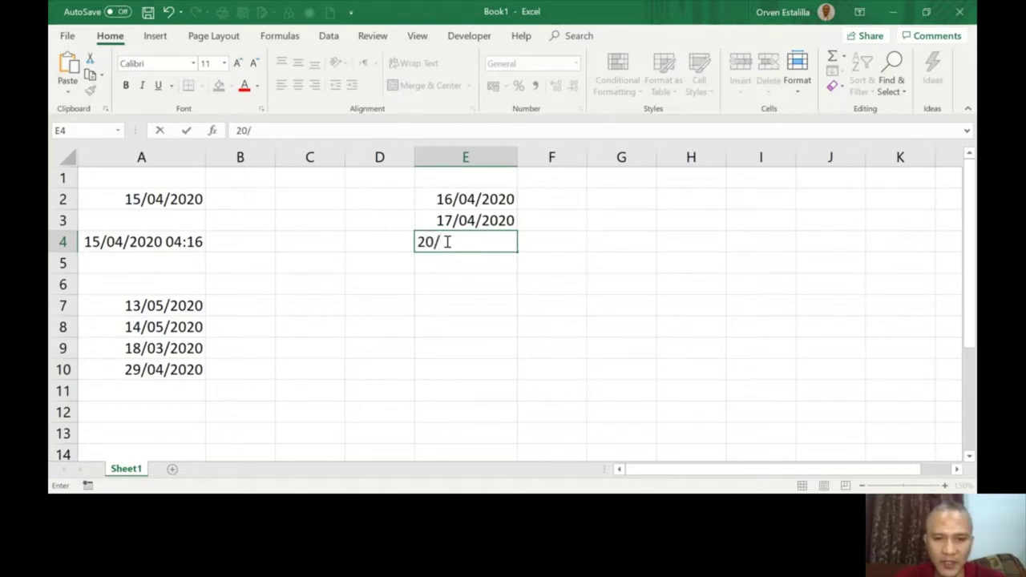
{"action": "type", "text": "04"}
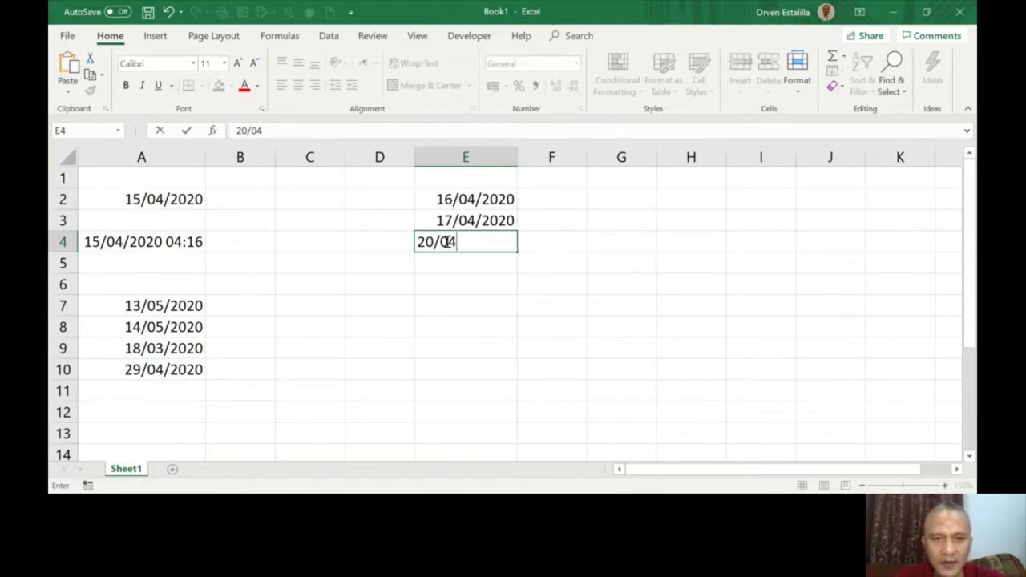
{"action": "type", "text": "/2020"}
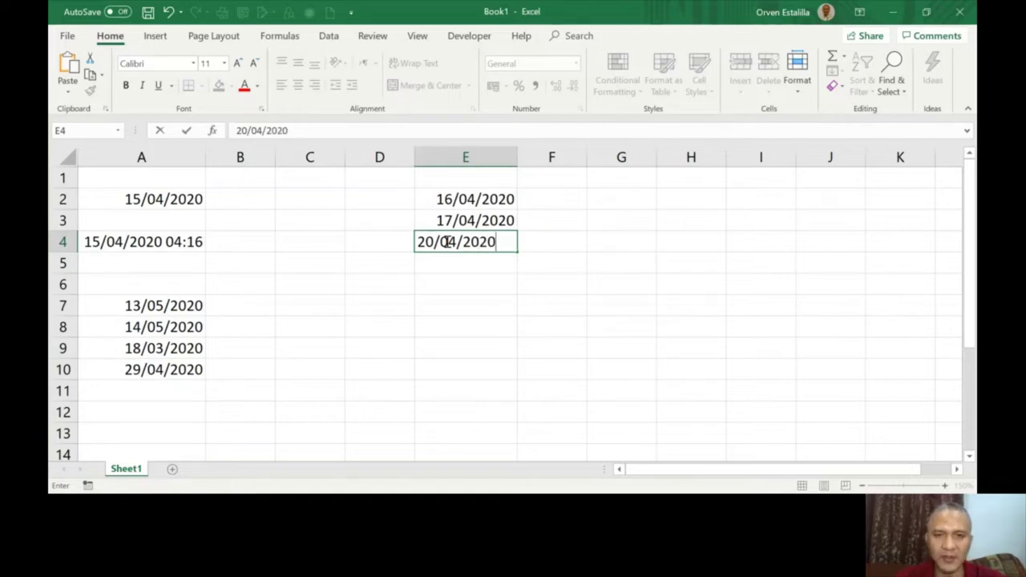
{"action": "left_click", "coordinate": [488, 281]}
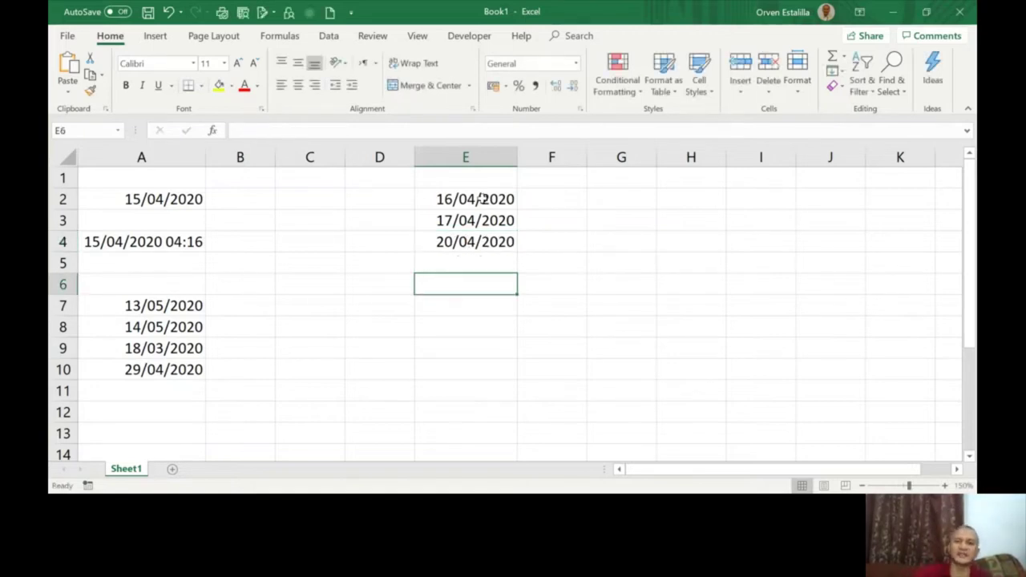
{"action": "left_click", "coordinate": [481, 200]}
{"action": "left_click_drag", "start_coordinate": [481, 201], "coordinate": [477, 241]}
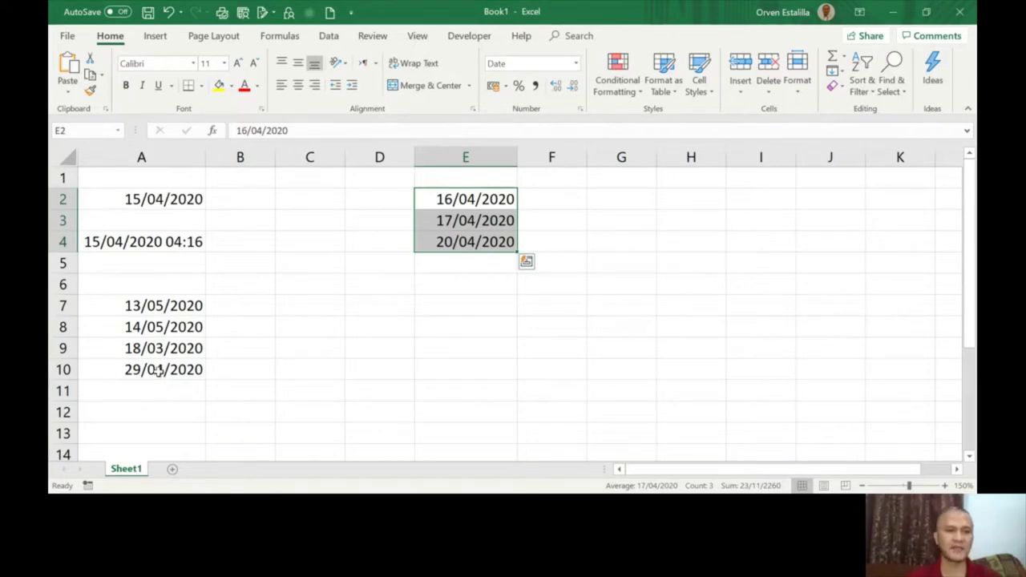
Step: Copy the full text of the WORKDAY.INTL formula in cell A10, leaving the cell unchanged
{"action": "left_click", "coordinate": [158, 370]}
{"action": "double_click", "coordinate": [156, 369]}
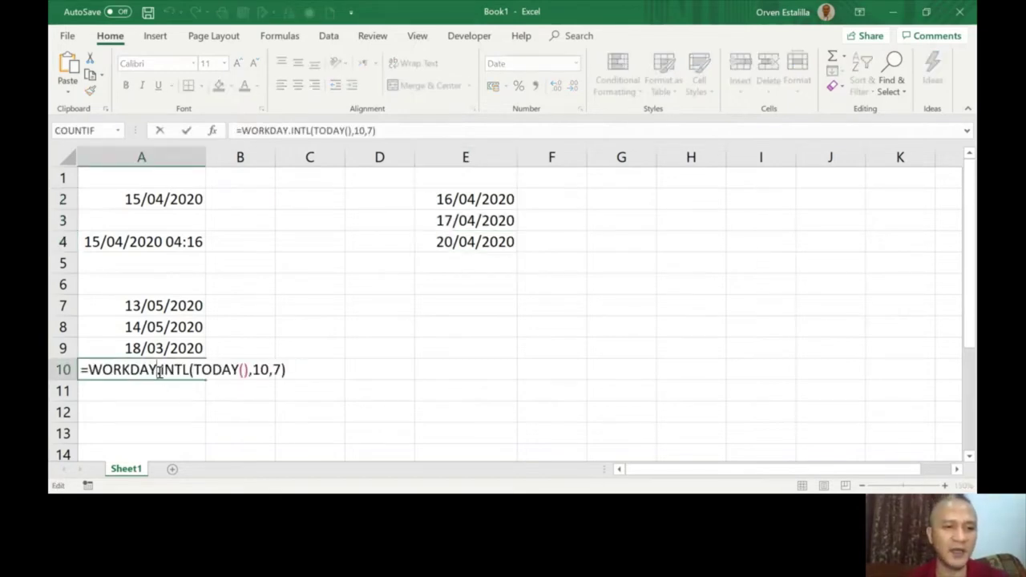
{"action": "left_click_drag", "start_coordinate": [82, 369], "coordinate": [293, 362]}
{"action": "key", "text": "ctrl+c"}
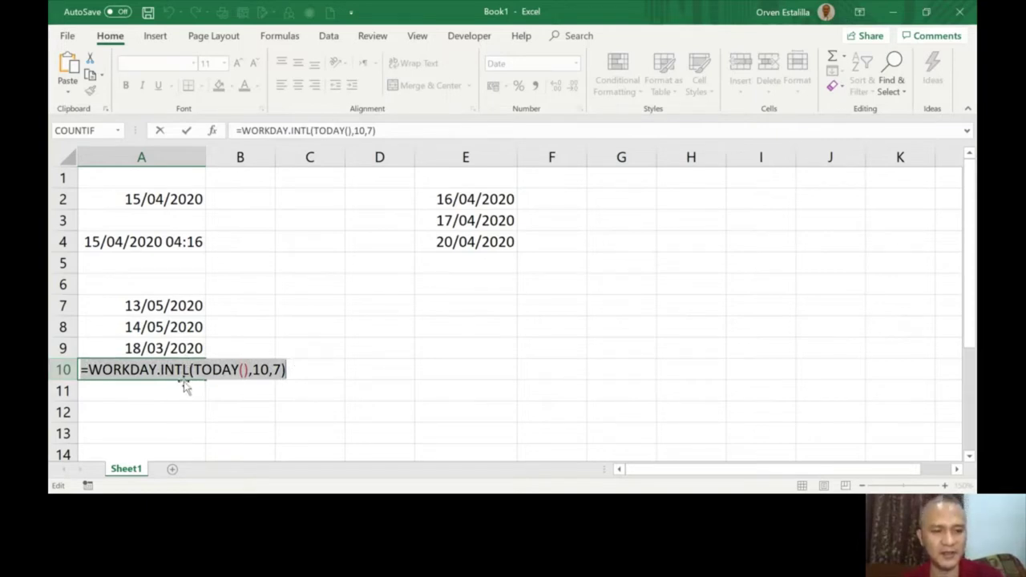
{"action": "key", "text": "Return"}
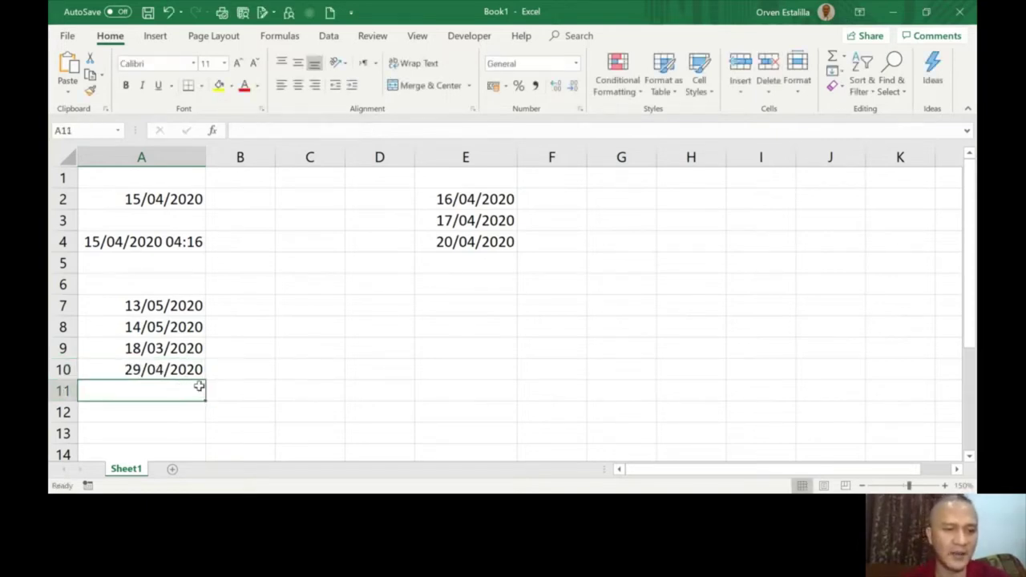
Step: Format cell A11 as a date in the numeric day/month/year style
{"action": "left_click", "coordinate": [576, 64]}
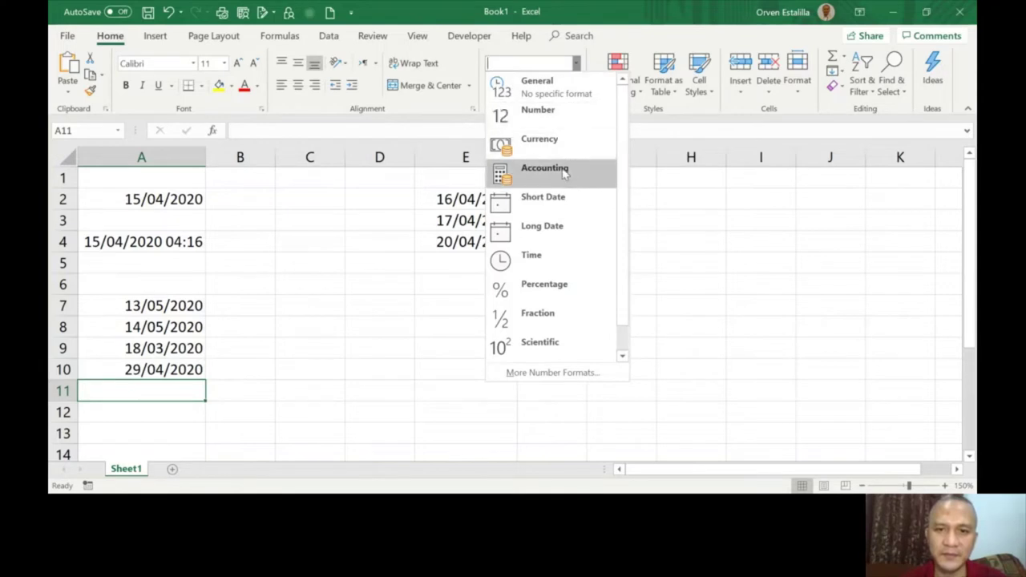
{"action": "left_click", "coordinate": [557, 231]}
{"action": "left_click", "coordinate": [576, 63]}
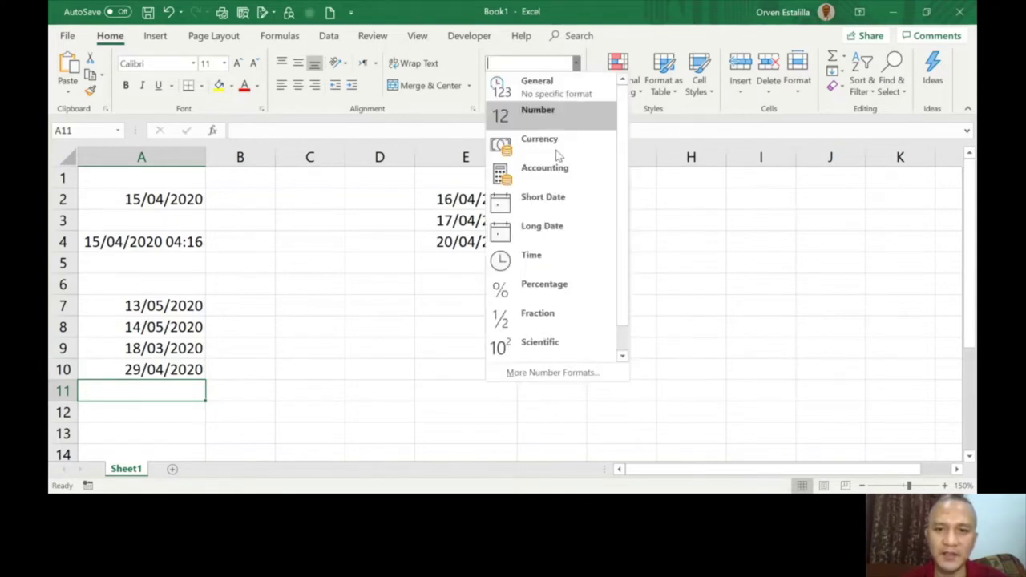
{"action": "left_click", "coordinate": [543, 374]}
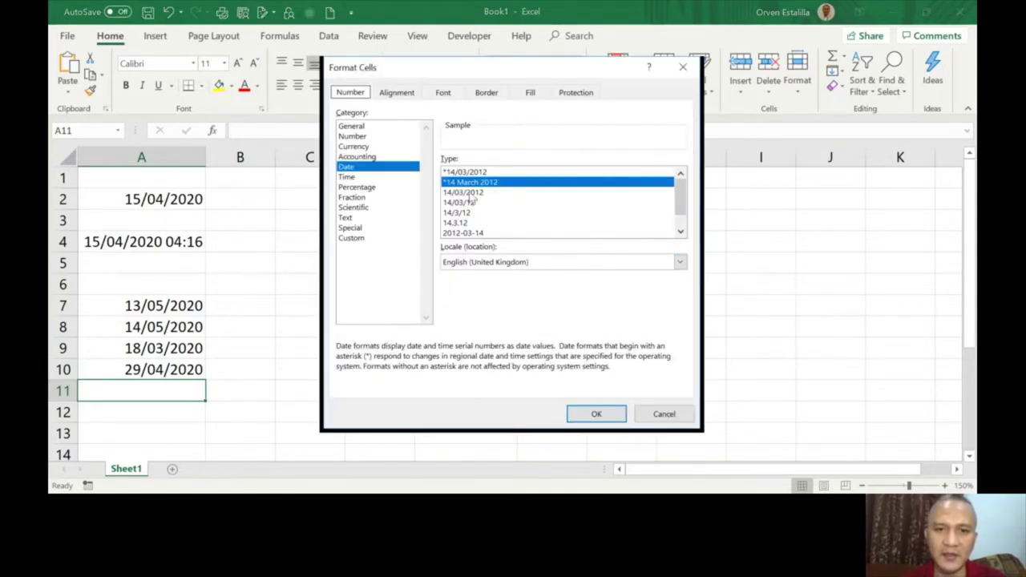
{"action": "left_click", "coordinate": [591, 413]}
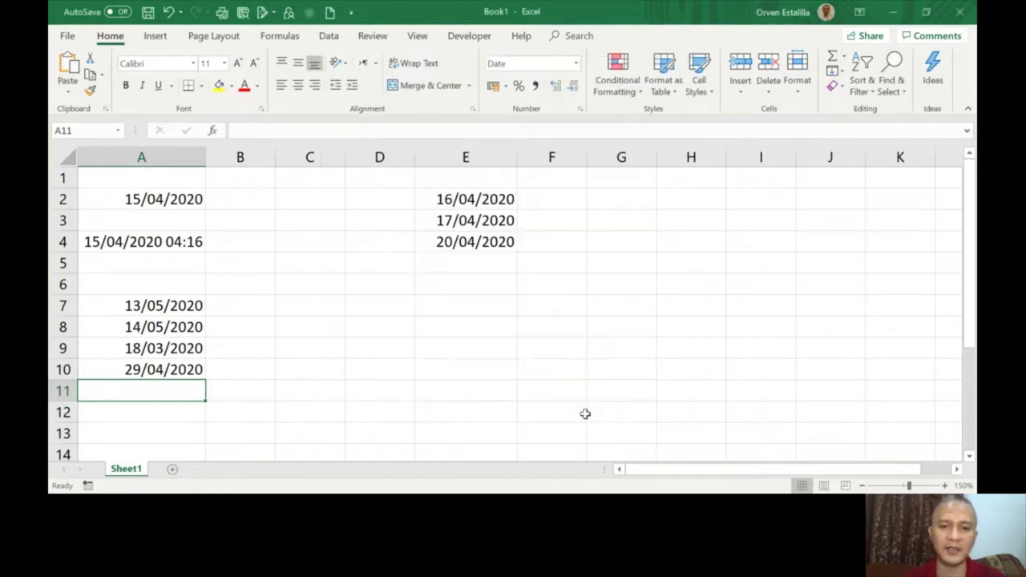
Step: Paste the copied formula into cell A11 and add the holiday range, making it =WORKDAY.INTL(TODAY(),10,7,E2:E4)
{"action": "double_click", "coordinate": [128, 393]}
{"action": "key", "text": "ctrl+v"}
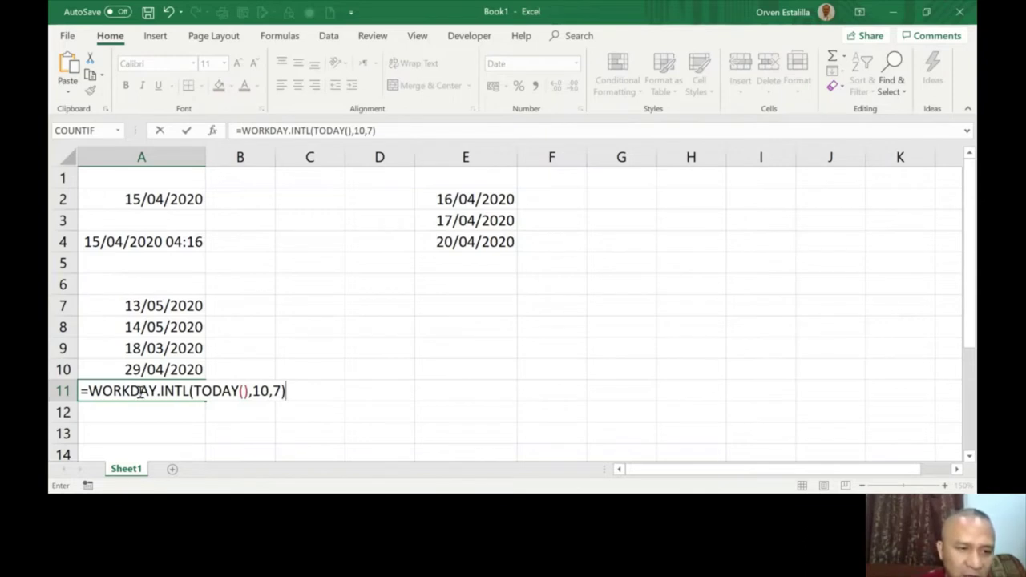
{"action": "left_click", "coordinate": [279, 391]}
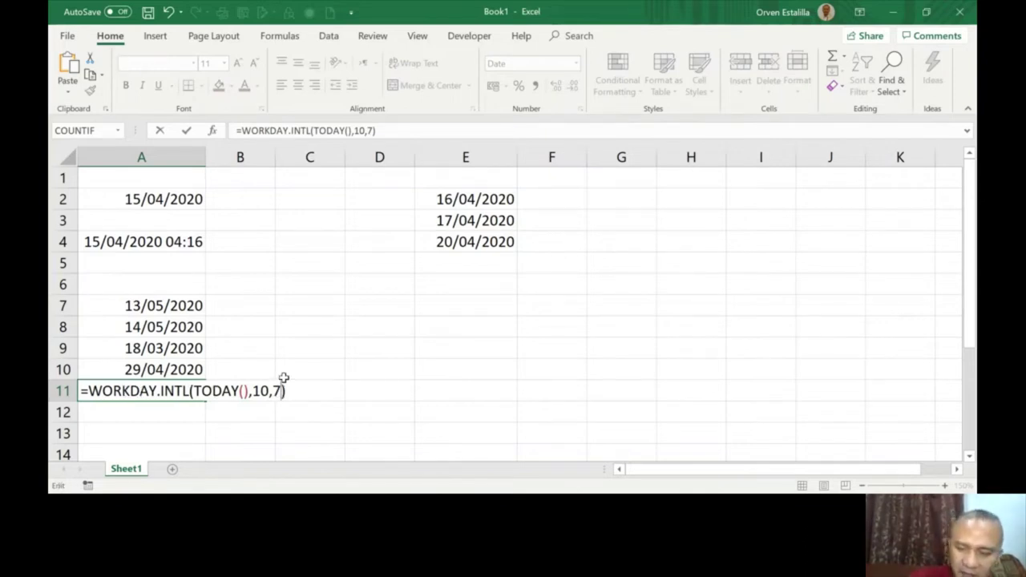
{"action": "type", "text": ","}
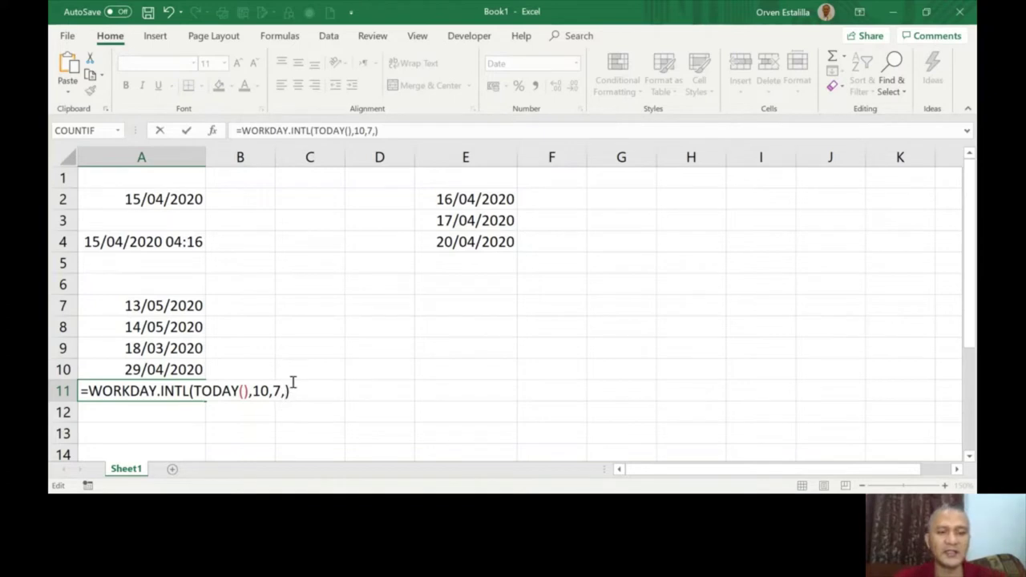
{"action": "left_click", "coordinate": [461, 202]}
{"action": "left_click_drag", "start_coordinate": [463, 220], "coordinate": [464, 245]}
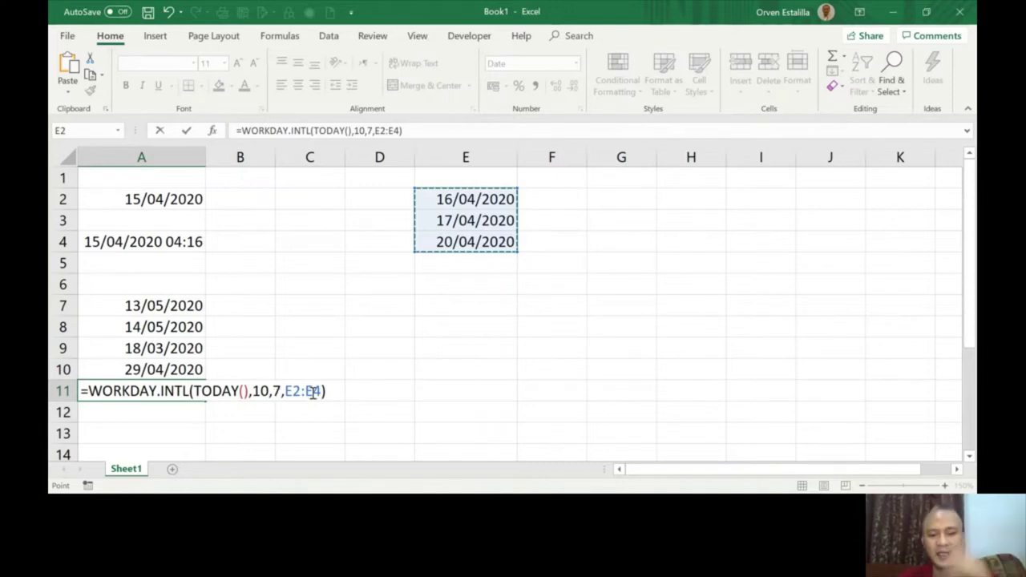
{"action": "key", "text": "Return"}
Step: Compare the WORKDAY.INTL formula in A11 with the one in A10, opening A10's formula without changing it
{"action": "left_click", "coordinate": [172, 391]}
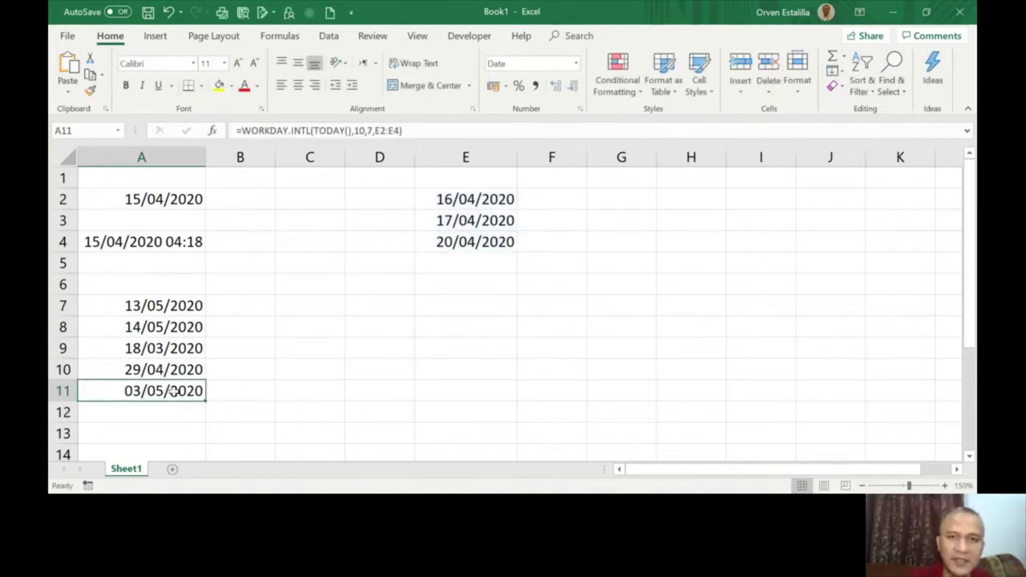
{"action": "key", "text": "Up"}
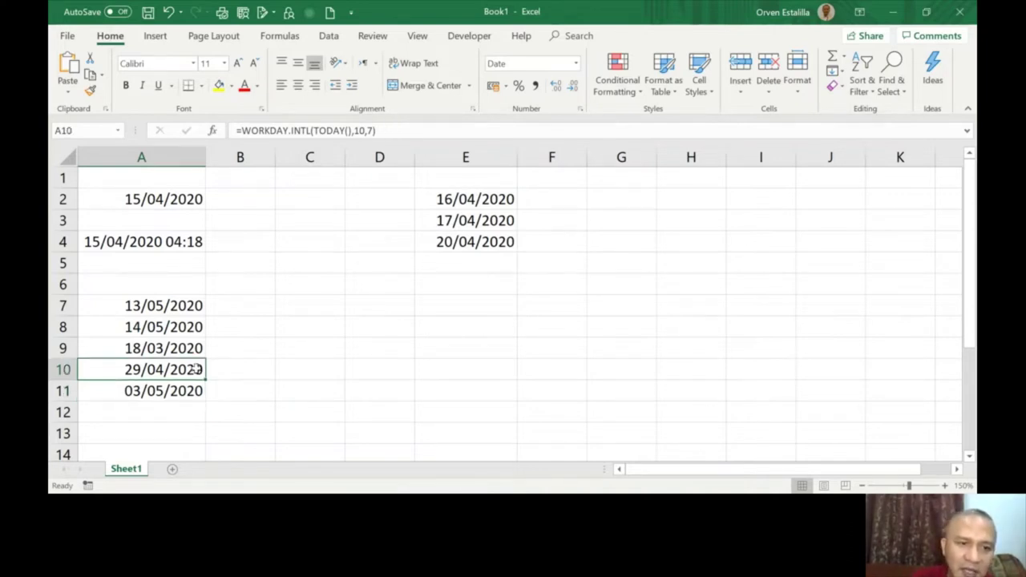
{"action": "double_click", "coordinate": [200, 369]}
{"action": "key", "text": "Left"}
{"action": "key", "text": "Left"}
{"action": "key", "text": "Left"}
{"action": "key", "text": "Left"}
{"action": "key", "text": "Left"}
{"action": "key", "text": "Left"}
{"action": "key", "text": "Left"}
{"action": "key", "text": "Left"}
{"action": "key", "text": "Left"}
{"action": "key", "text": "Left"}
{"action": "key", "text": "Left"}
{"action": "key", "text": "Left"}
{"action": "key", "text": "Left"}
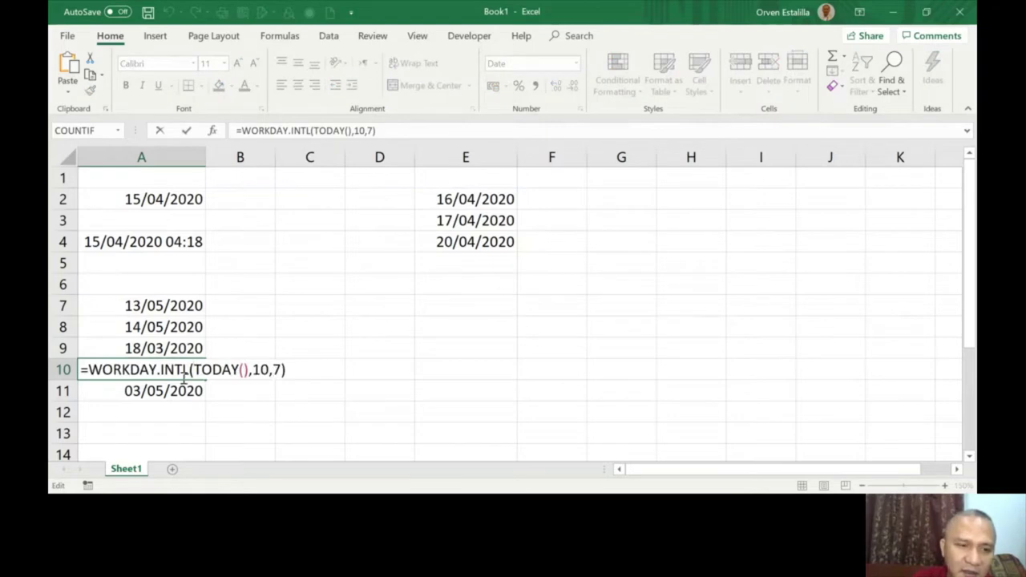
{"action": "key", "text": "Escape"}
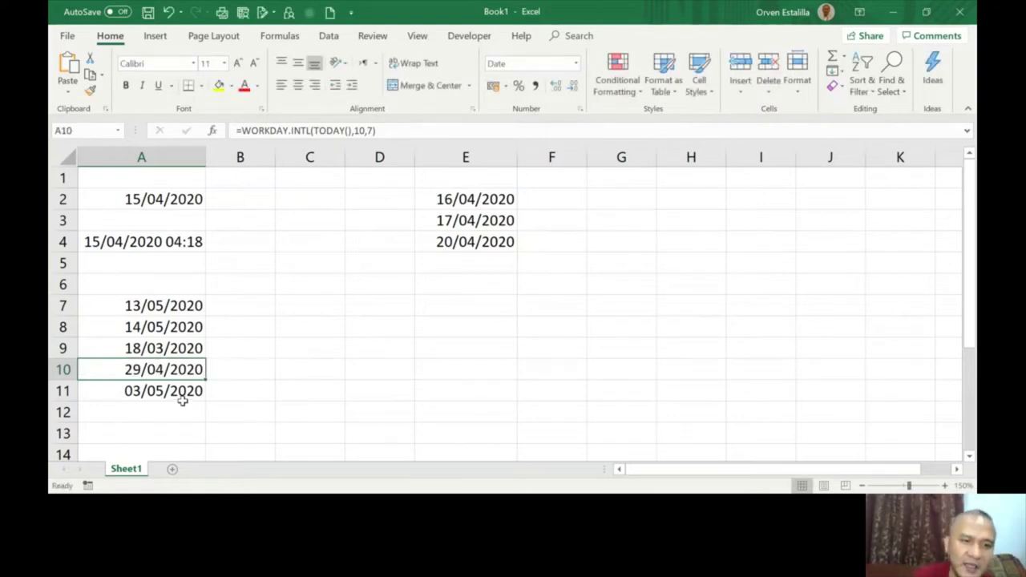
Step: Review the WORKDAY.INTL formula in cell A11 and its holiday range, leaving the formula unchanged
{"action": "left_click", "coordinate": [182, 401]}
{"action": "double_click", "coordinate": [183, 400]}
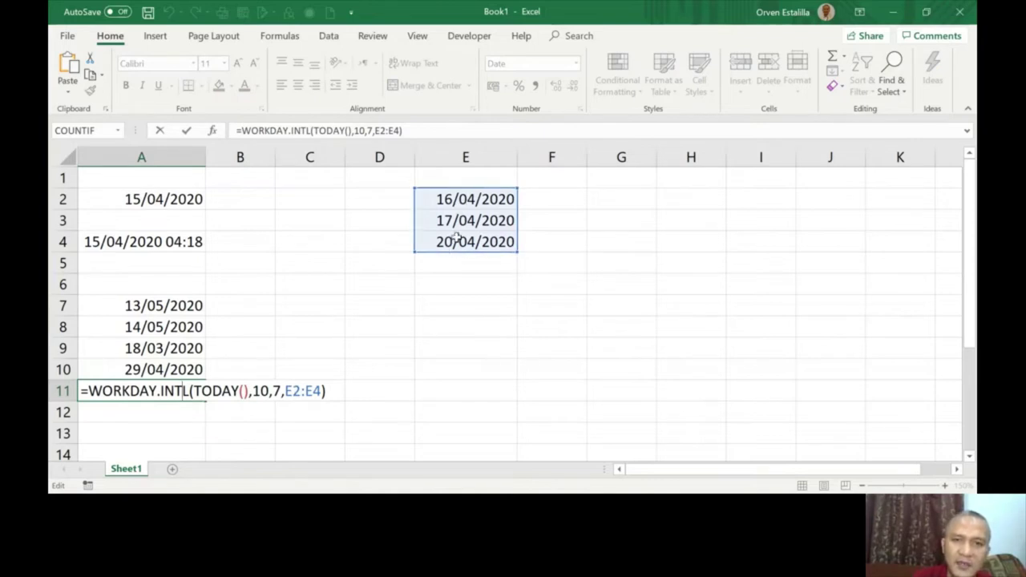
{"action": "key", "text": "Return"}
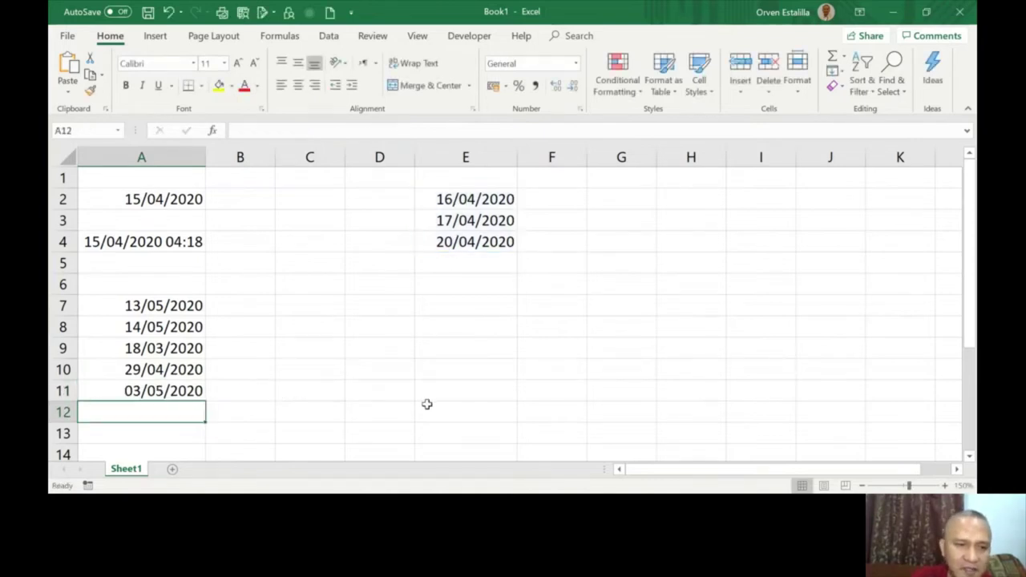
{"action": "key", "text": "Up"}
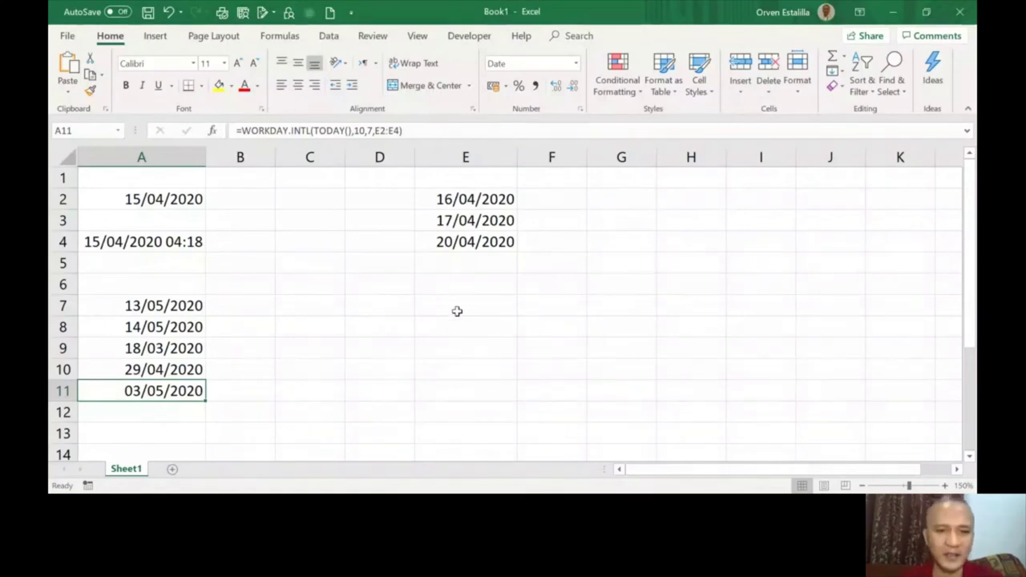
Step: Widen column G and begin a NETWORKDAYS formula in cell G7
{"action": "left_click", "coordinate": [380, 311]}
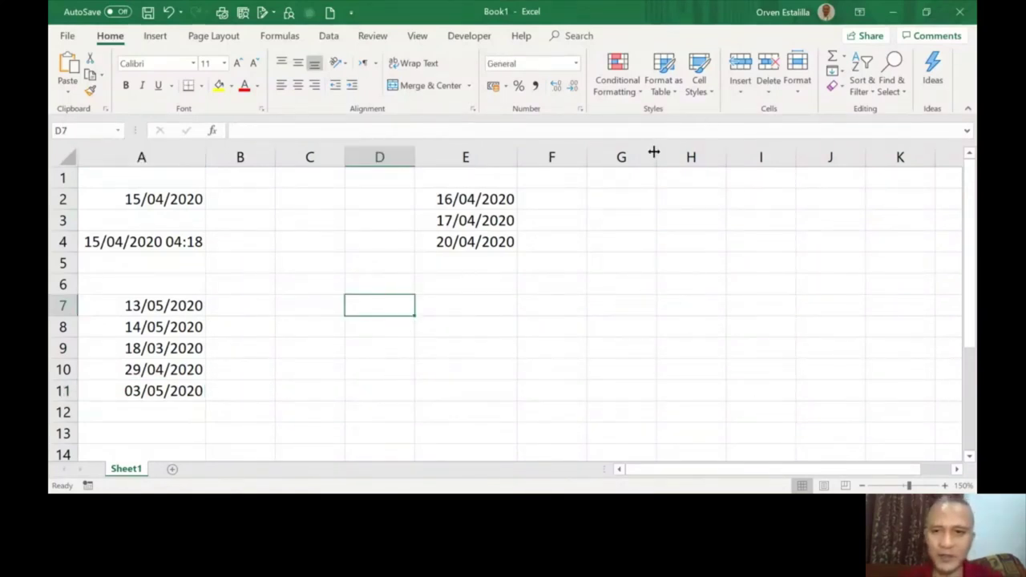
{"action": "left_click_drag", "start_coordinate": [656, 153], "coordinate": [716, 156]}
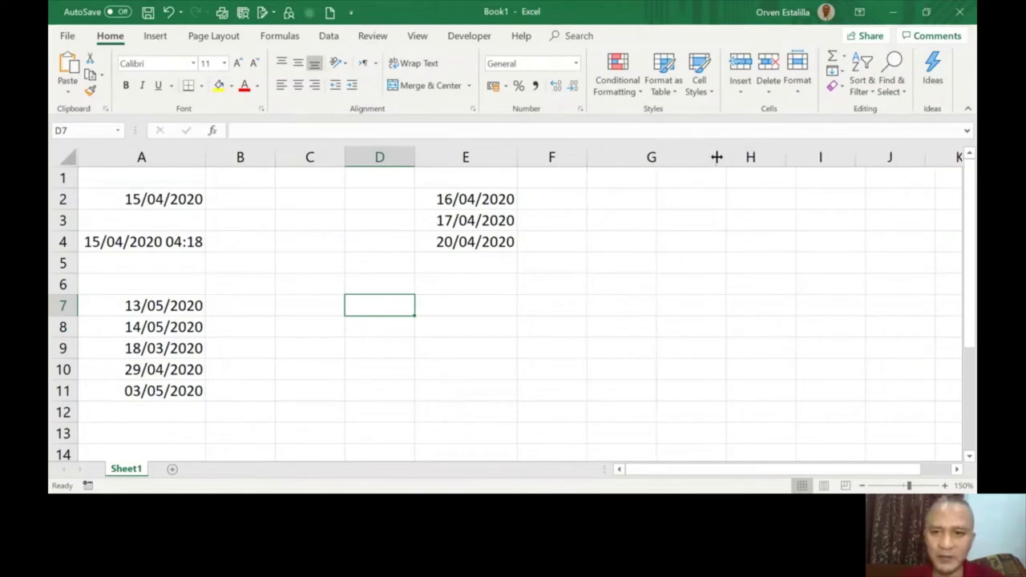
{"action": "left_click", "coordinate": [622, 307]}
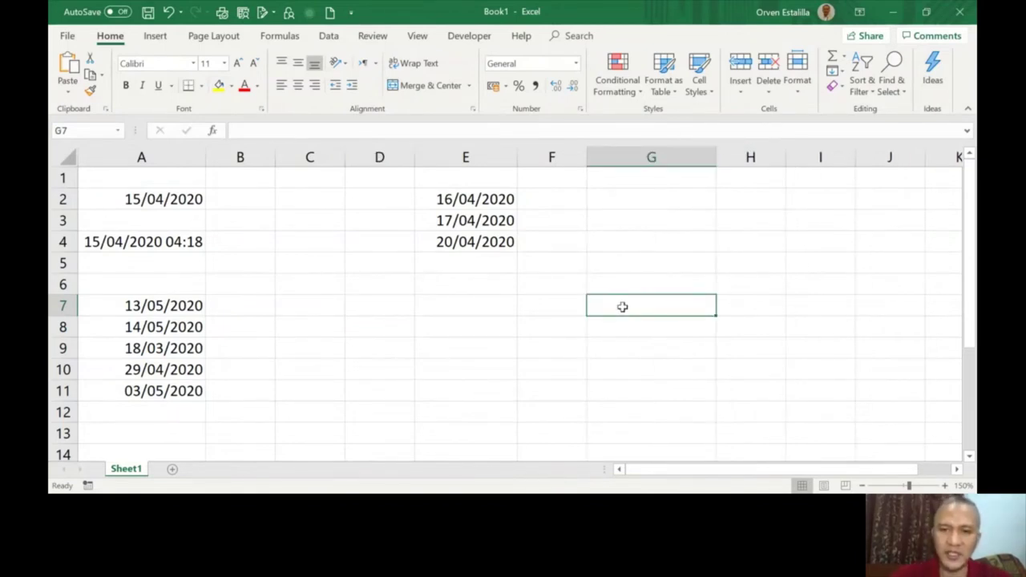
{"action": "type", "text": "="}
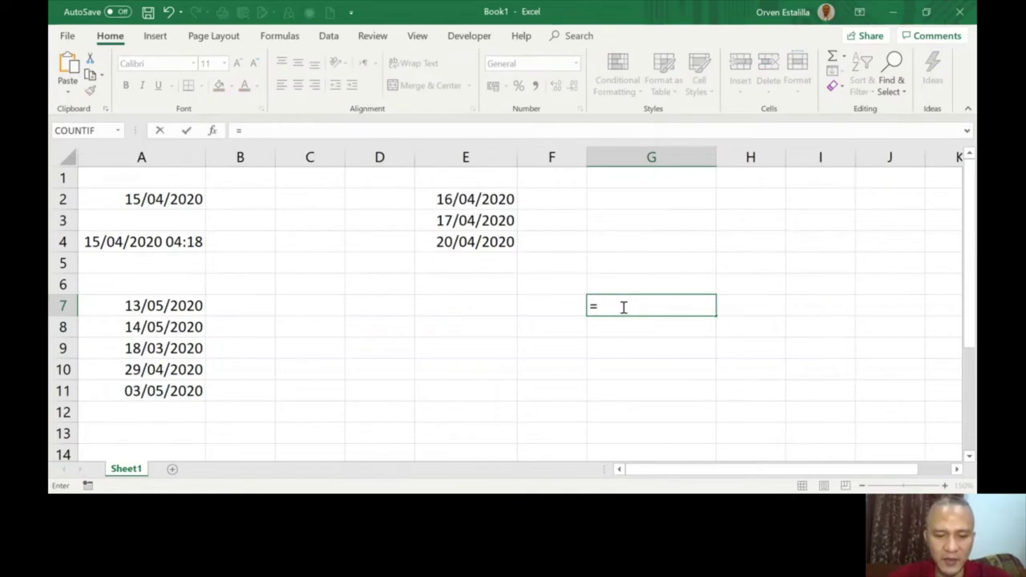
{"action": "type", "text": "network"}
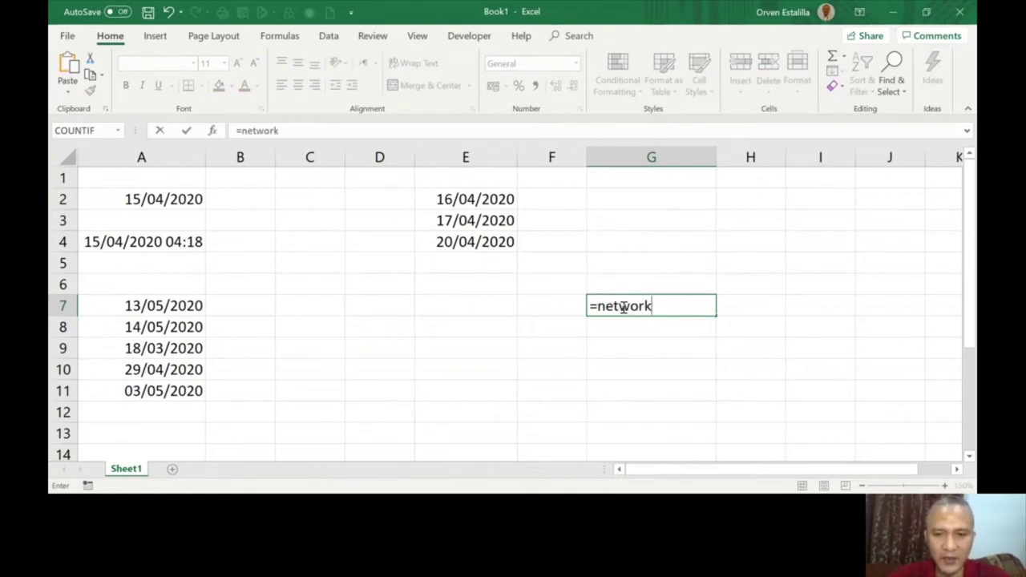
{"action": "type", "text": "da"}
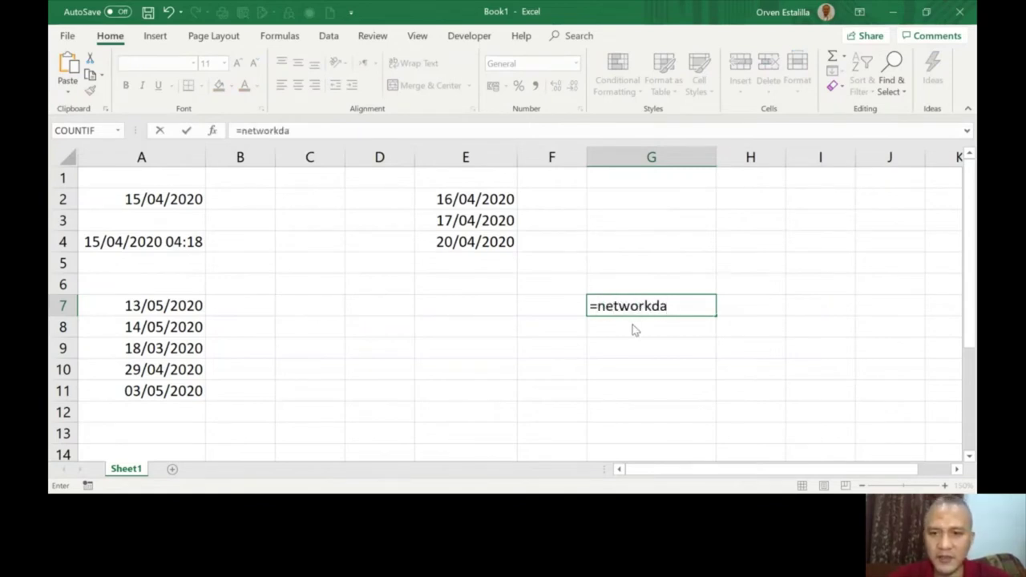
{"action": "key", "text": "Tab"}
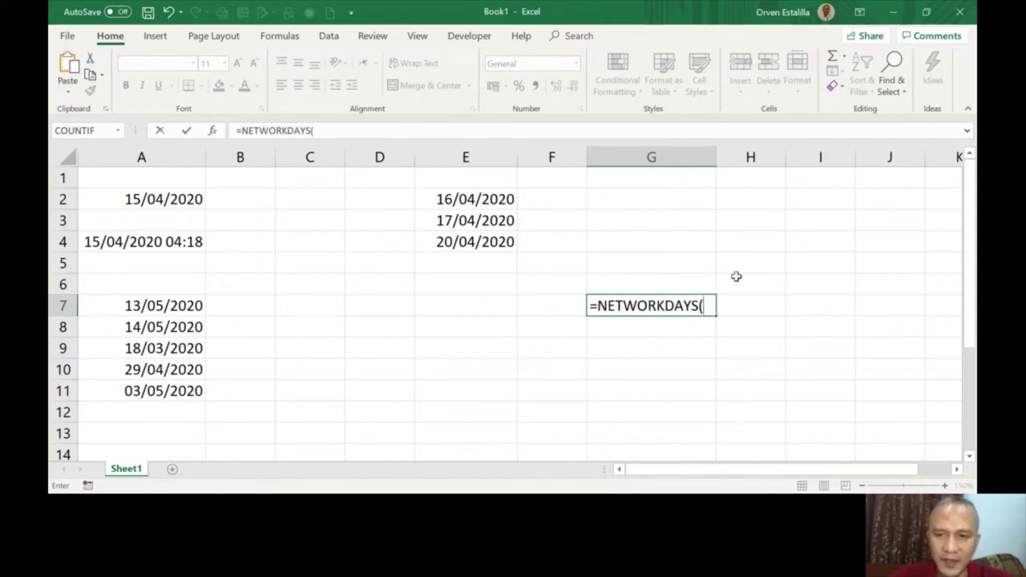
Step: Complete the G7 formula with today's date as start and 31/05/2020 as end, making it =NETWORKDAYS(TODAY(),"31/05/2020")
{"action": "type", "text": "today()"}
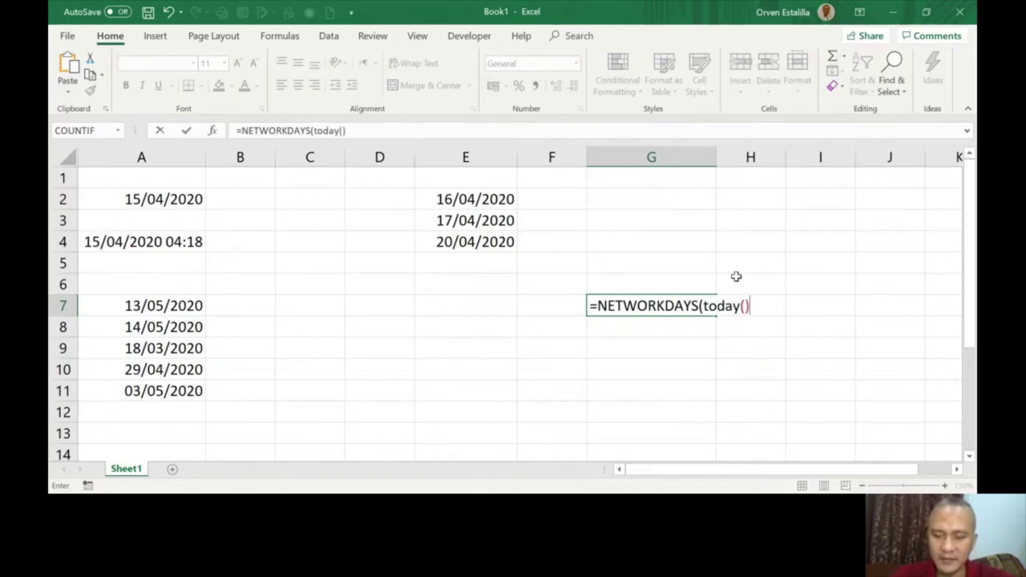
{"action": "type", "text": ","}
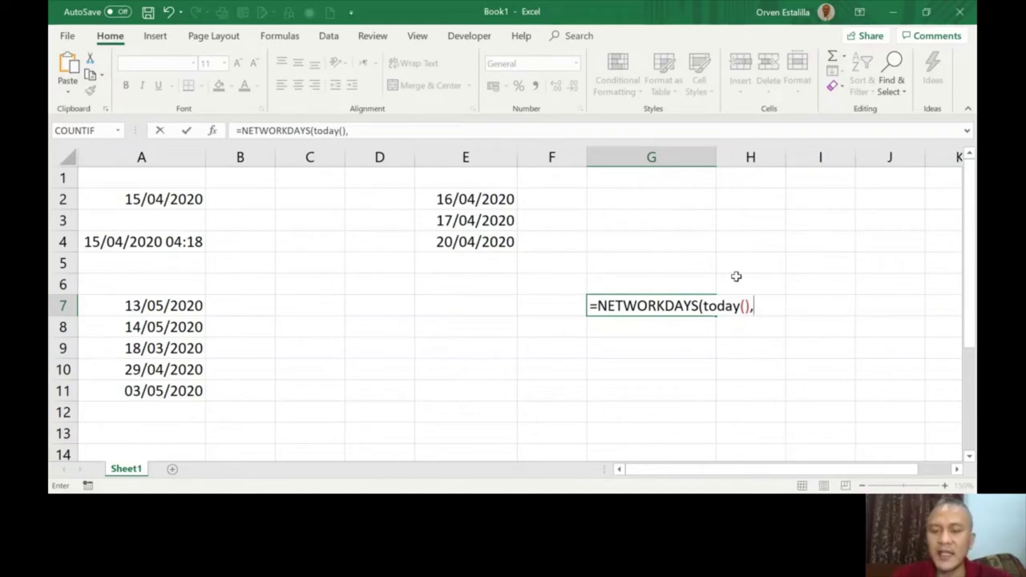
{"action": "type", "text": "\""}
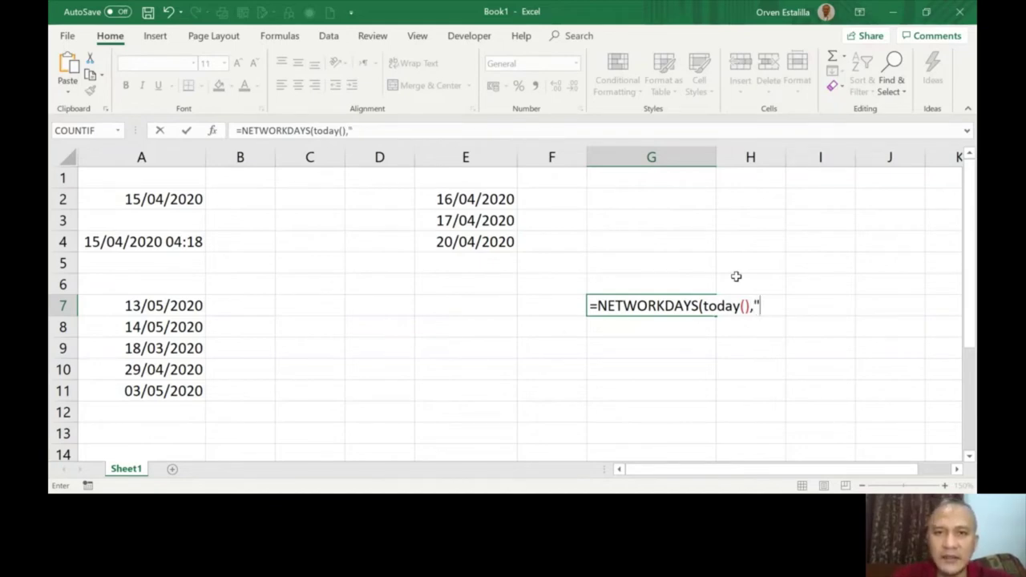
{"action": "type", "text": "31/05/2020\""}
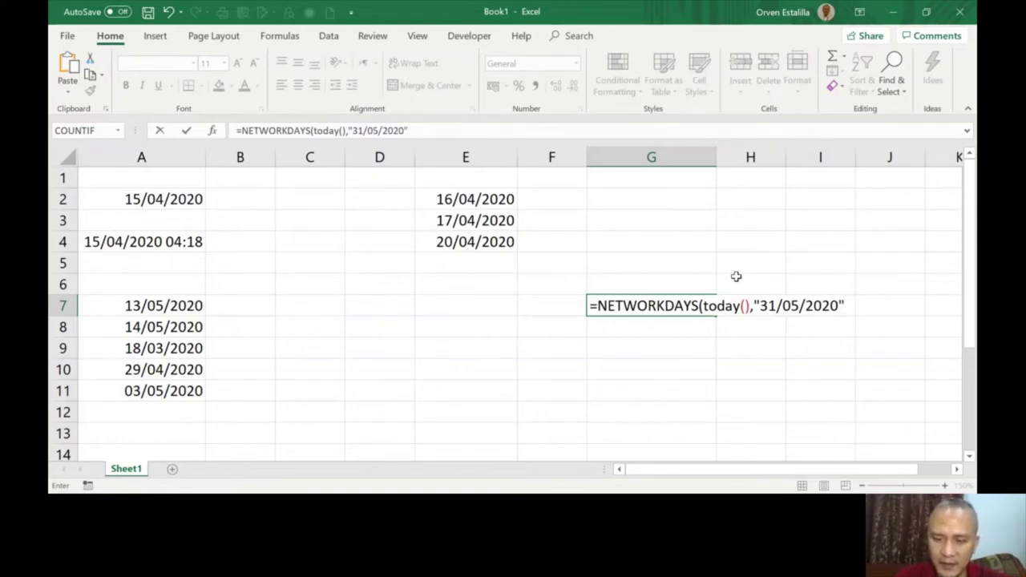
{"action": "type", "text": ","}
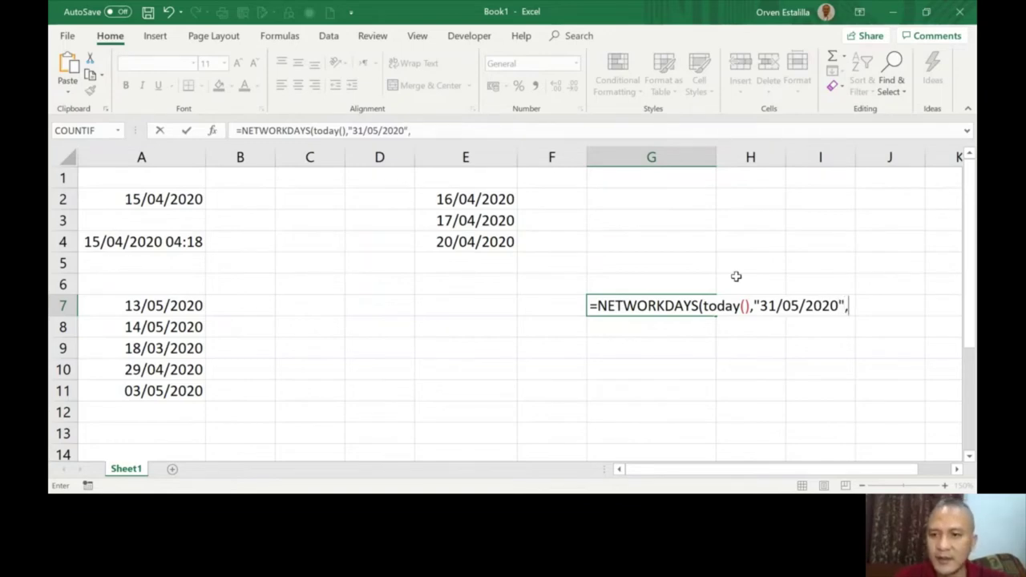
{"action": "key", "text": "BackSpace"}
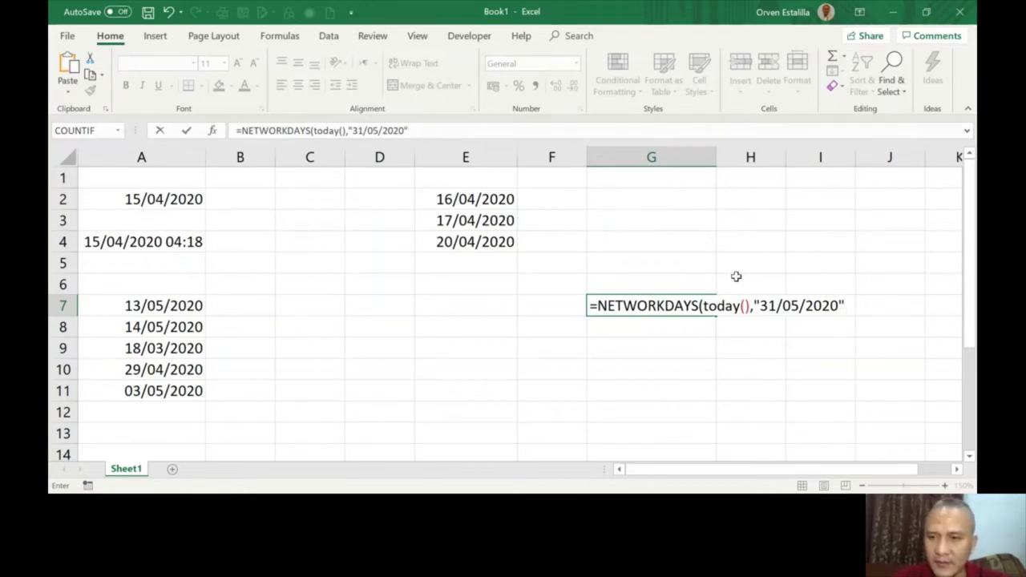
{"action": "type", "text": ")"}
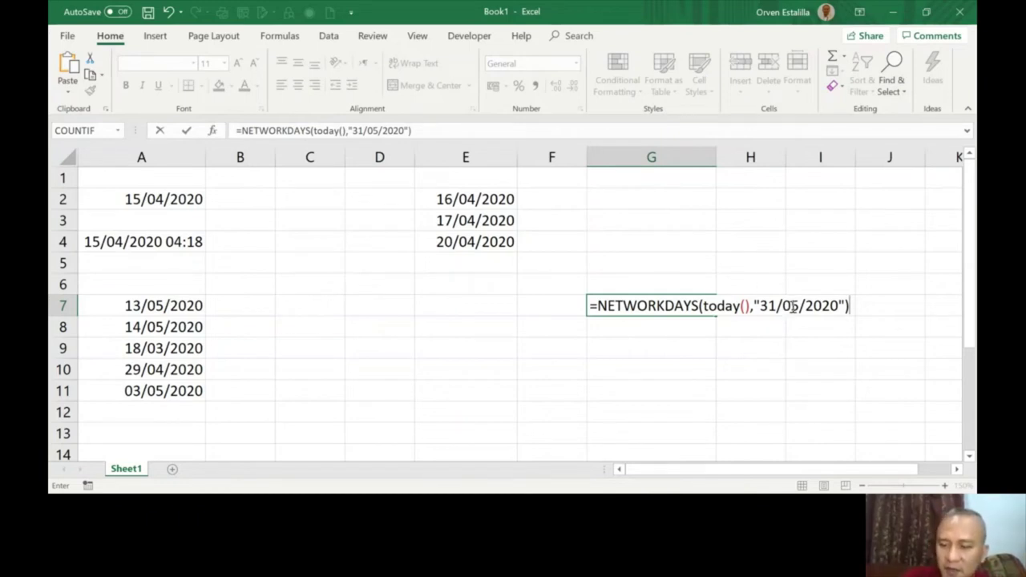
{"action": "key", "text": "Return"}
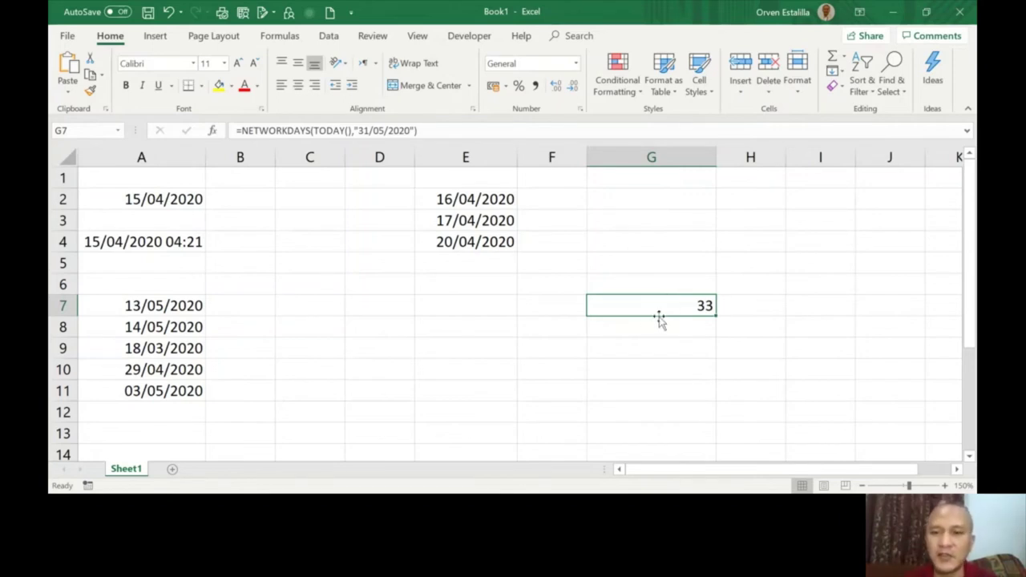
Step: Copy the full text of the NETWORKDAYS formula in cell G7, leaving the cell unchanged
{"action": "double_click", "coordinate": [660, 302]}
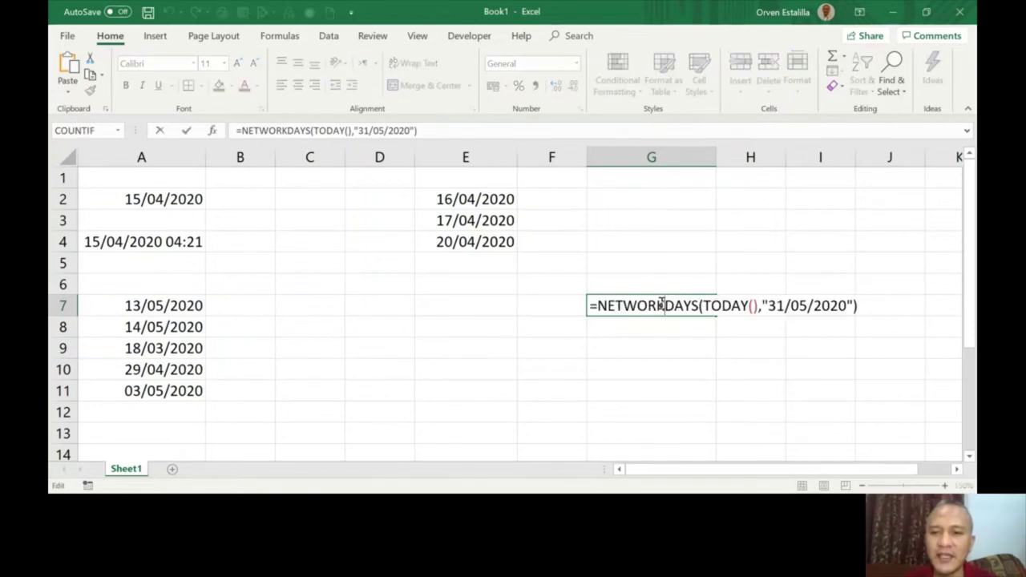
{"action": "left_click", "coordinate": [601, 347]}
{"action": "left_click", "coordinate": [602, 309]}
{"action": "double_click", "coordinate": [592, 308]}
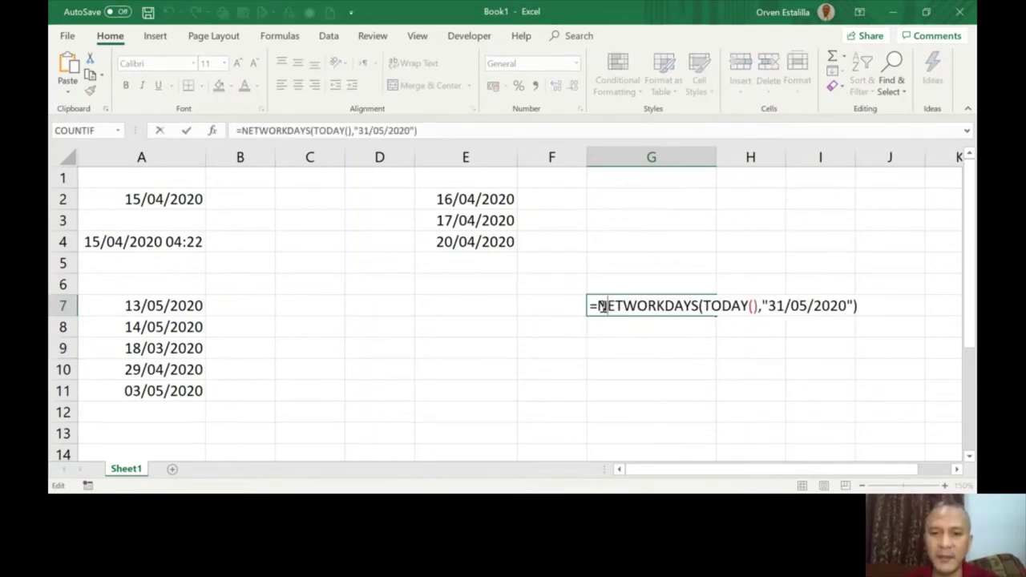
{"action": "left_click_drag", "start_coordinate": [591, 307], "coordinate": [857, 310]}
{"action": "key", "text": "ctrl+c"}
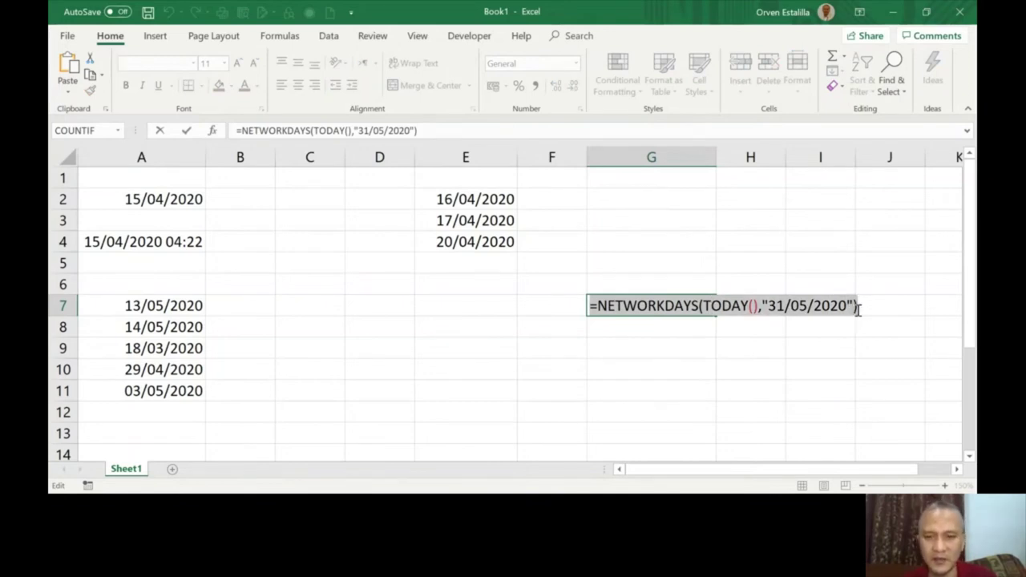
{"action": "key", "text": "Escape"}
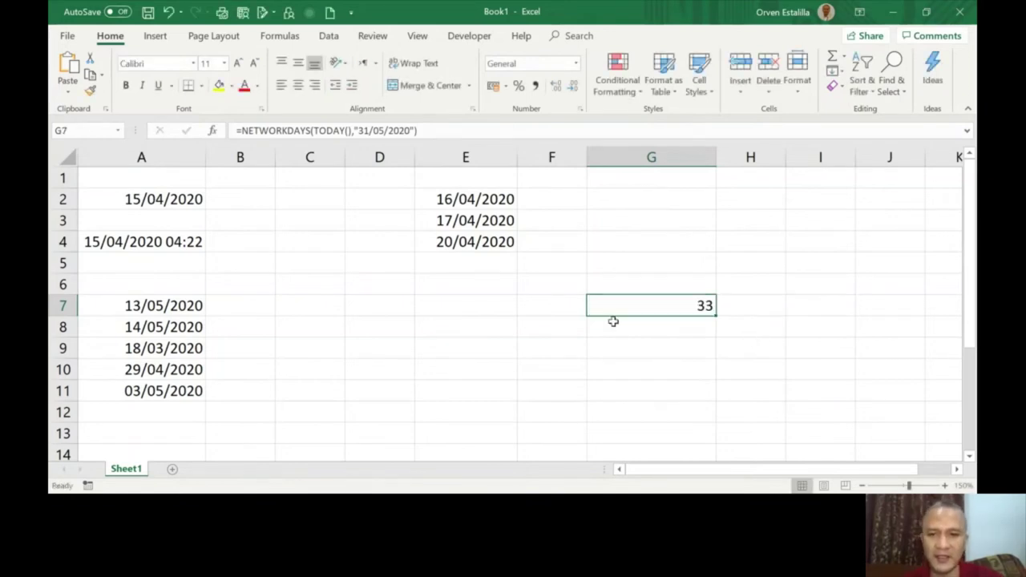
Step: Paste the copied formula into cell G8 and turn it into =NETWORKDAYS.INTL(TODAY(),"31/05/2020",7)
{"action": "left_click", "coordinate": [600, 325]}
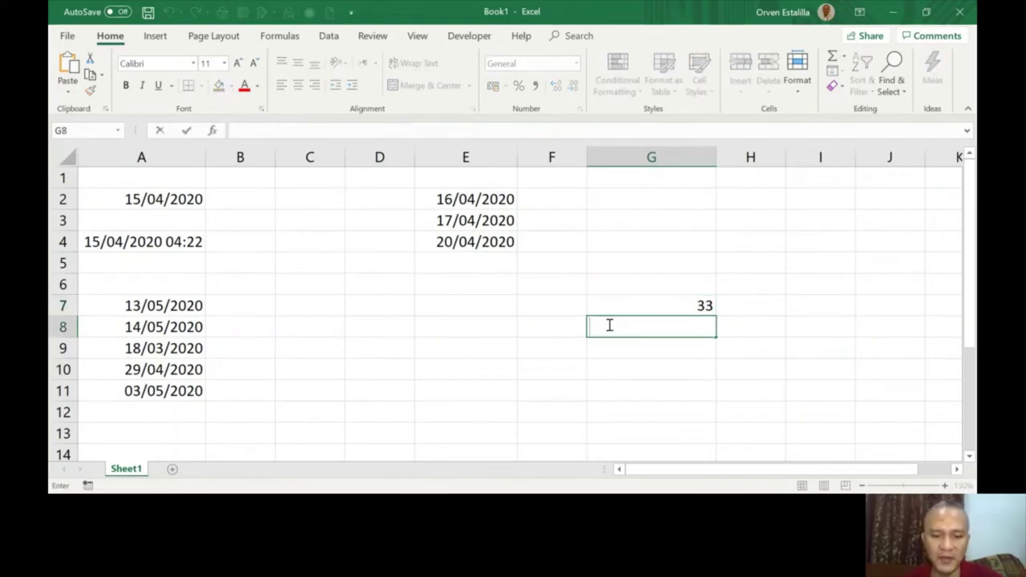
{"action": "key", "text": "ctrl+v"}
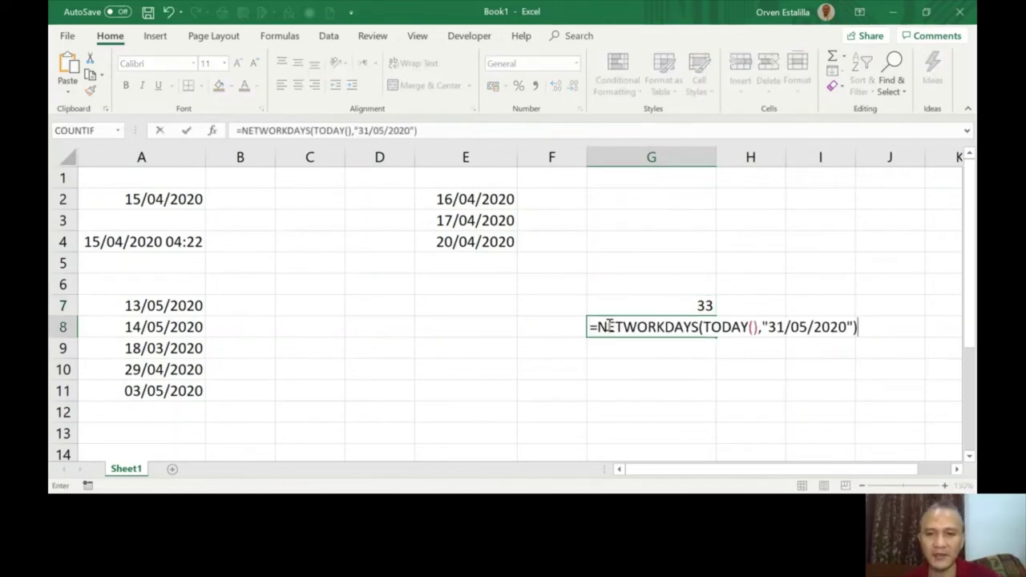
{"action": "left_click", "coordinate": [699, 327]}
{"action": "type", "text": ".I"}
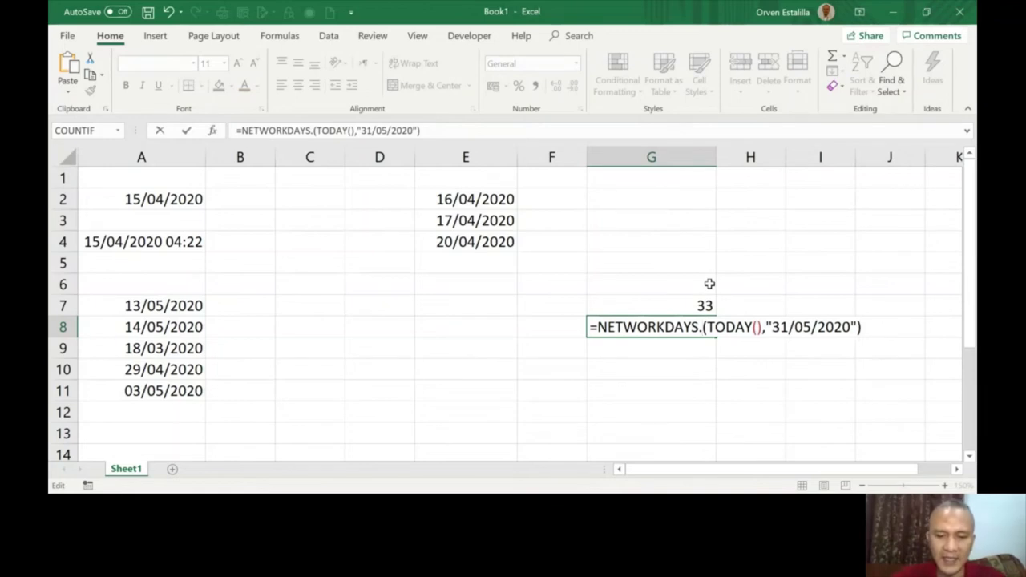
{"action": "type", "text": "NTL"}
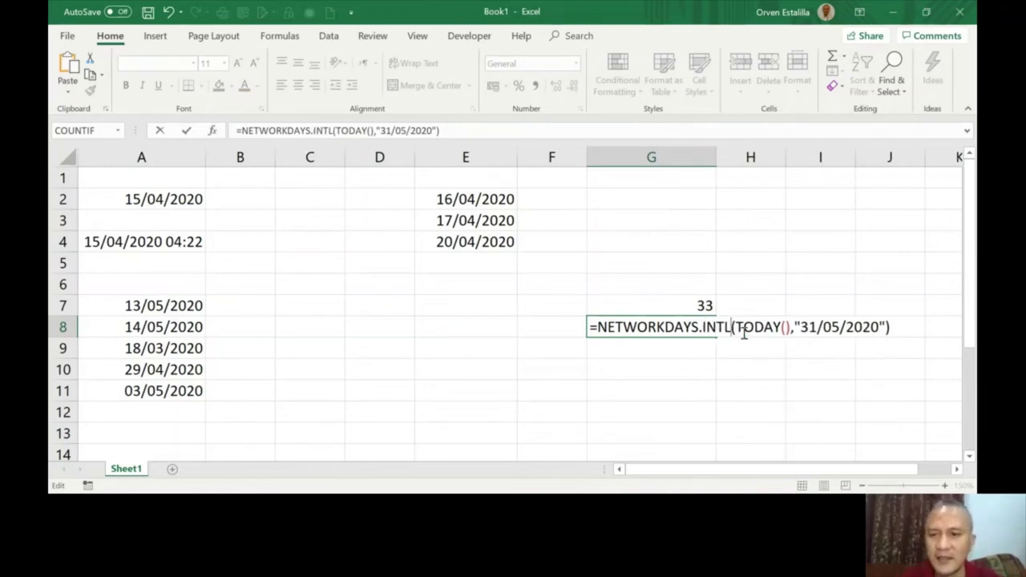
{"action": "left_click", "coordinate": [886, 326]}
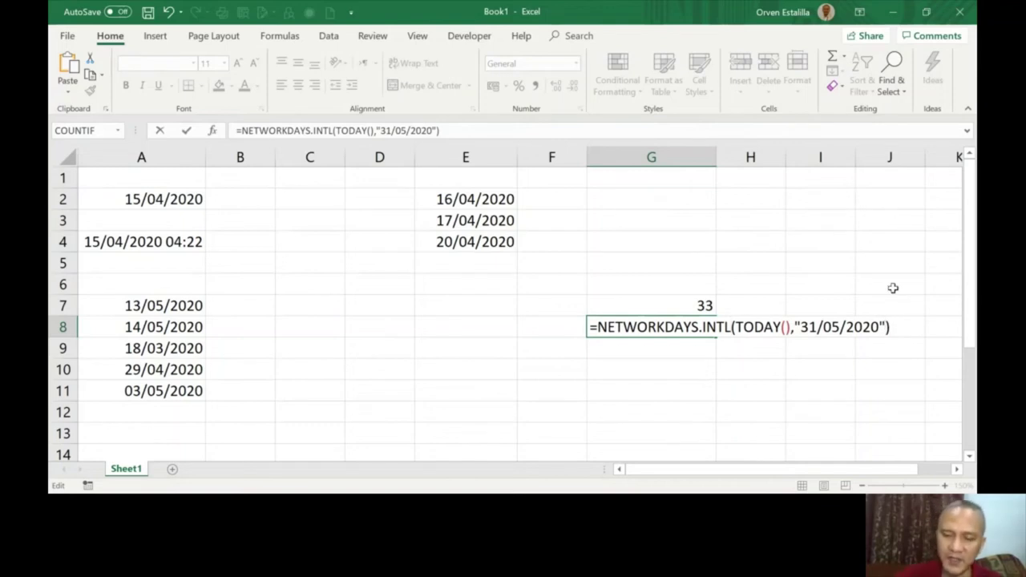
{"action": "type", "text": ","}
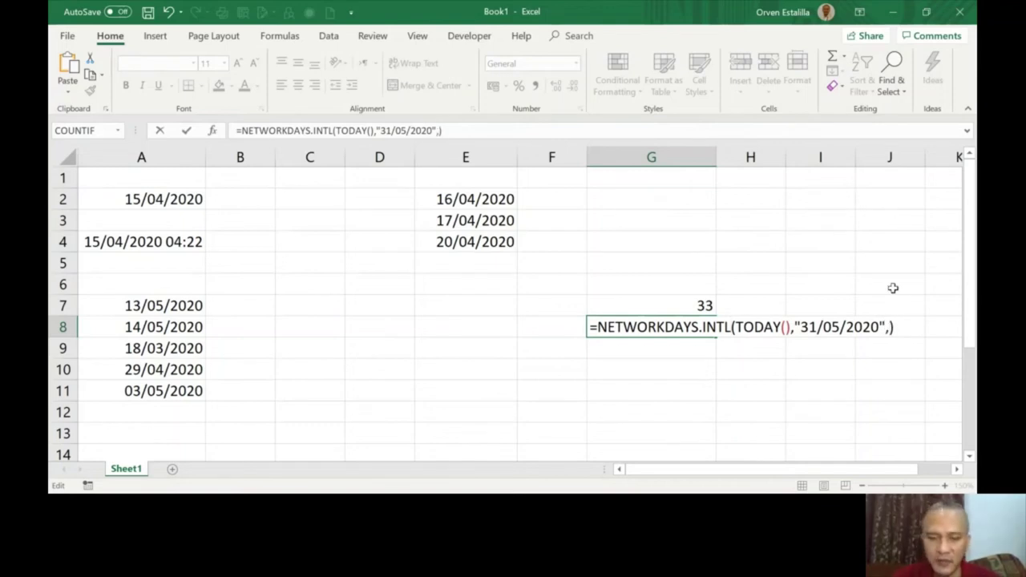
{"action": "type", "text": "7"}
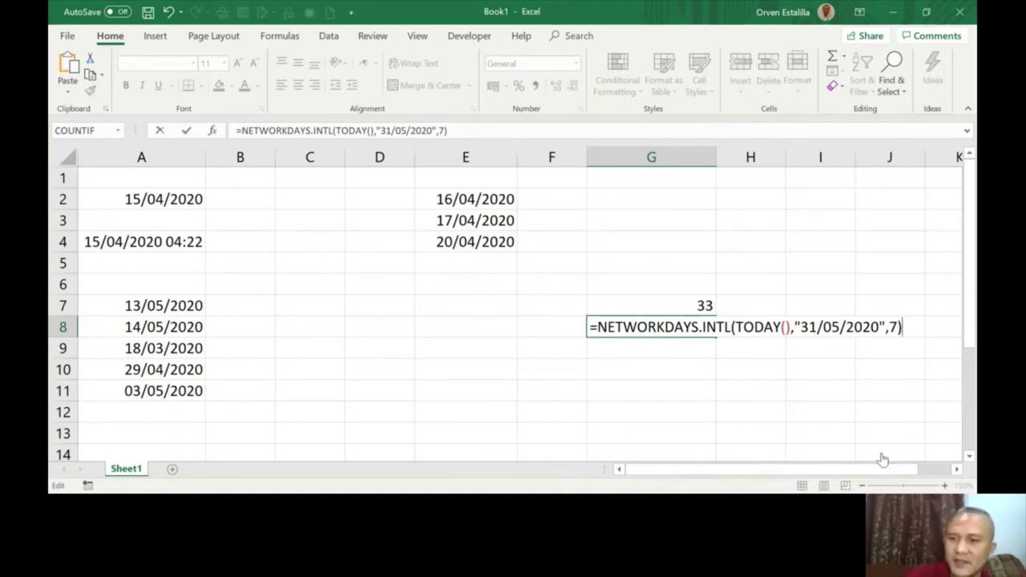
{"action": "key", "text": "Return"}
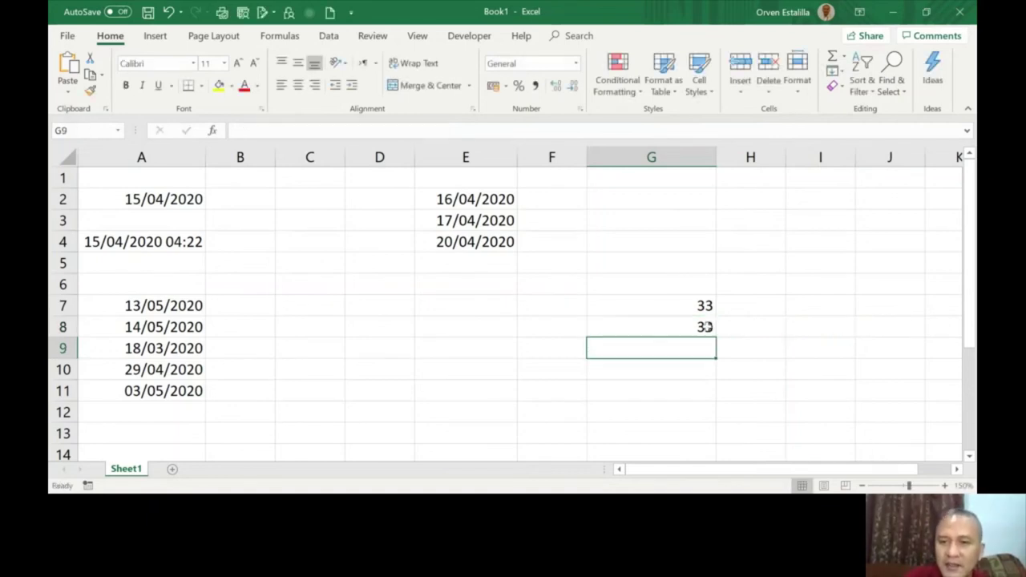
Step: Change the weekend argument of the NETWORKDAYS.INTL formula in cell G8 to 12
{"action": "left_click", "coordinate": [689, 325]}
{"action": "double_click", "coordinate": [689, 326]}
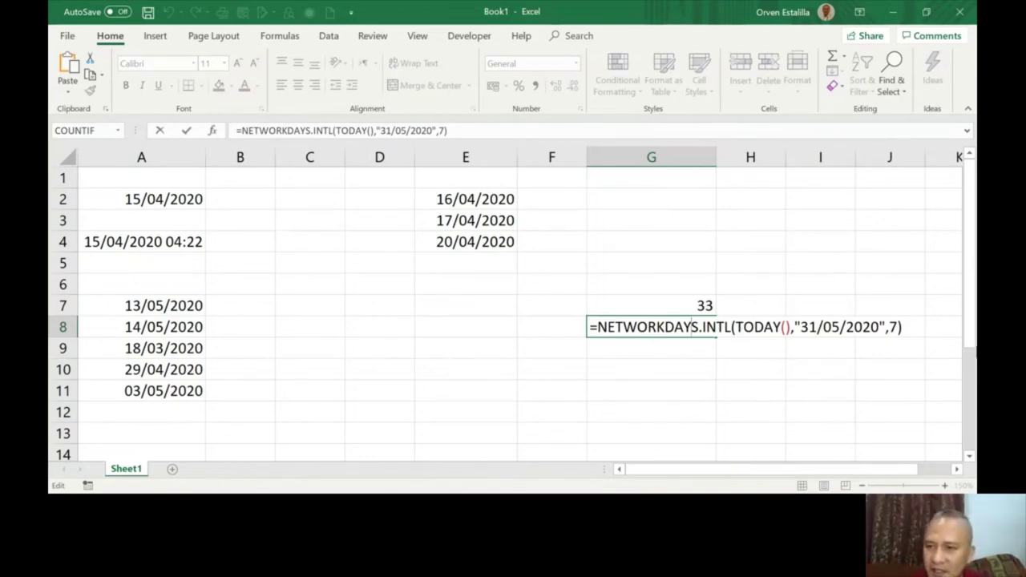
{"action": "key", "text": "BackSpace"}
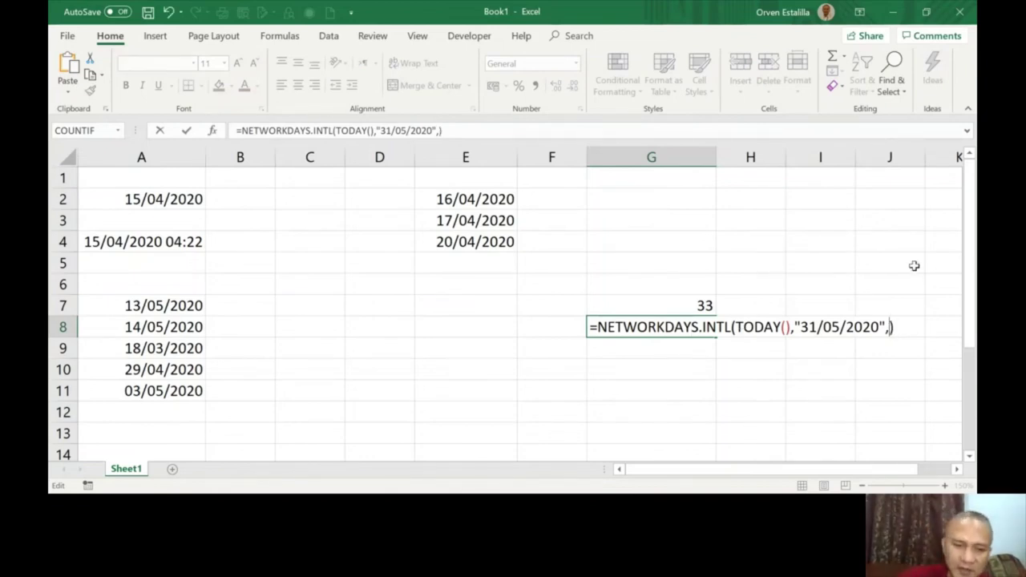
{"action": "type", "text": "12"}
{"action": "key", "text": "Return"}
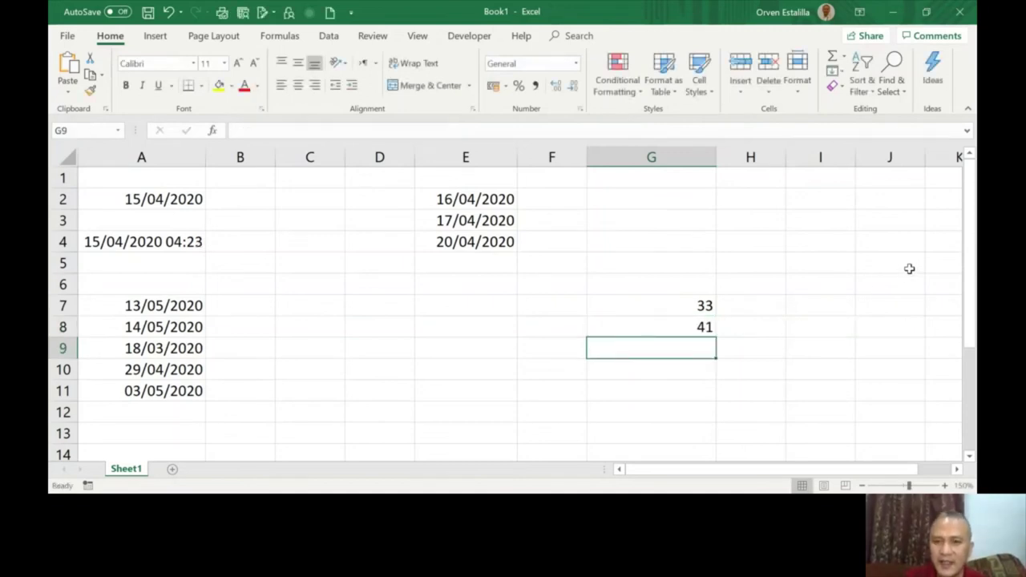
Step: Copy the text of the NETWORKDAYS.INTL formula in cell G8 and paste it into cell G9
{"action": "left_click", "coordinate": [655, 322]}
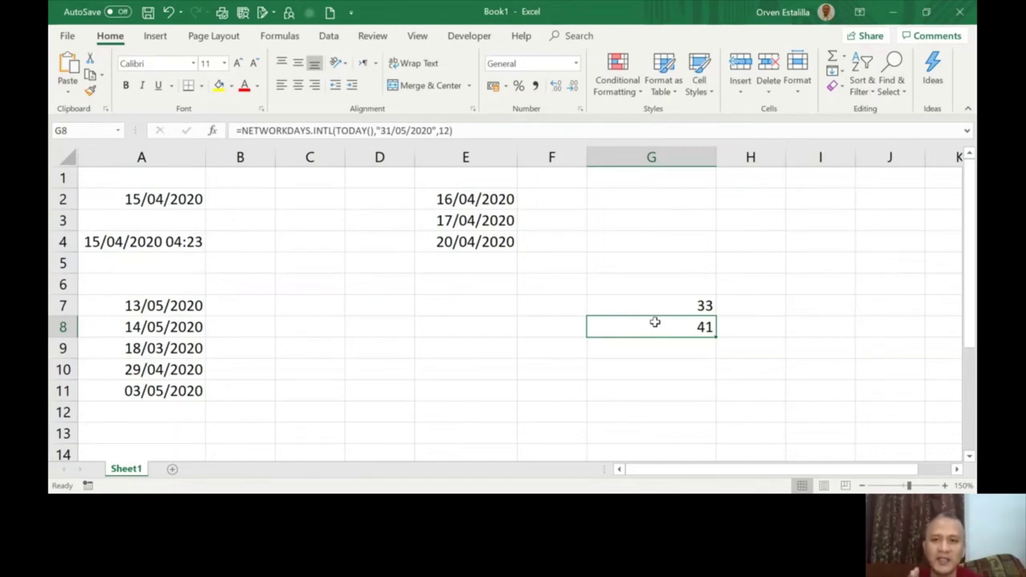
{"action": "double_click", "coordinate": [676, 323]}
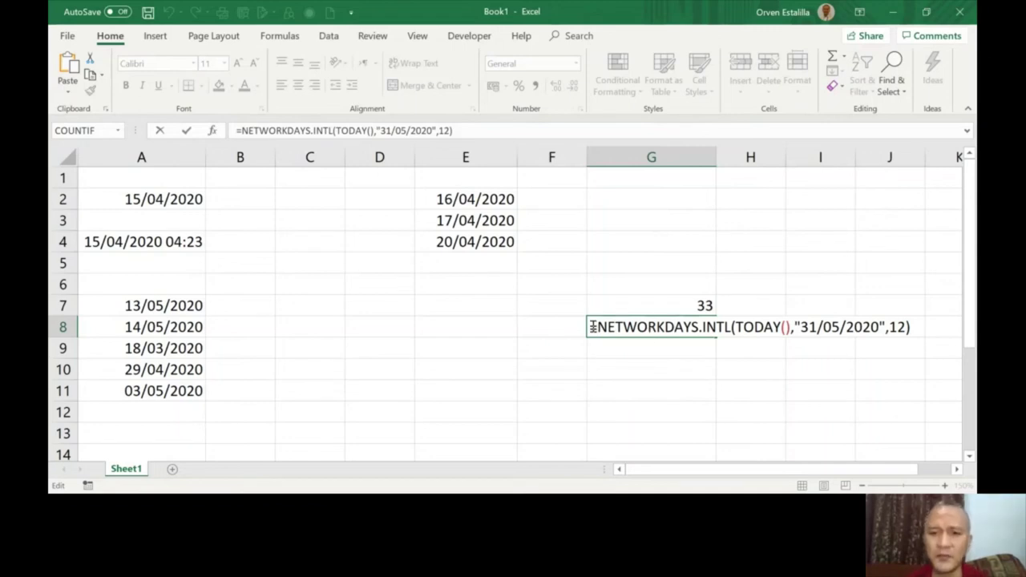
{"action": "left_click_drag", "start_coordinate": [589, 327], "coordinate": [914, 329]}
{"action": "key", "text": "ctrl+c"}
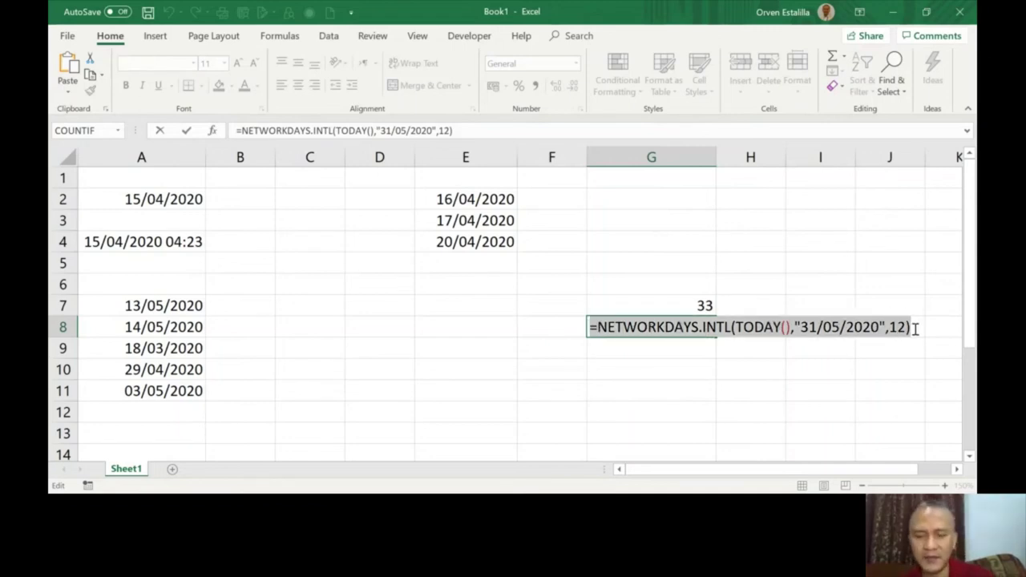
{"action": "key", "text": "Escape"}
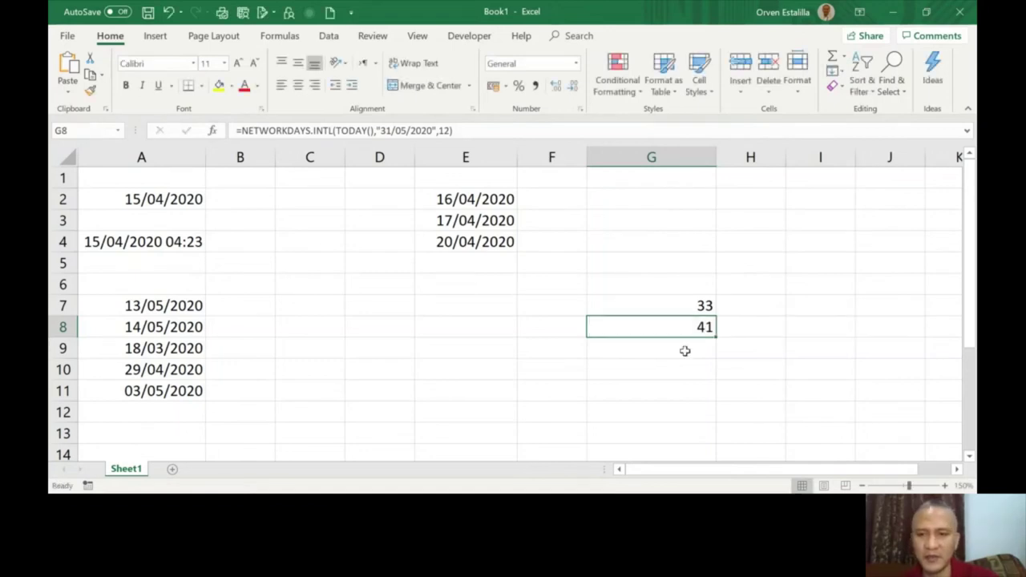
{"action": "double_click", "coordinate": [630, 351]}
{"action": "key", "text": "ctrl+v"}
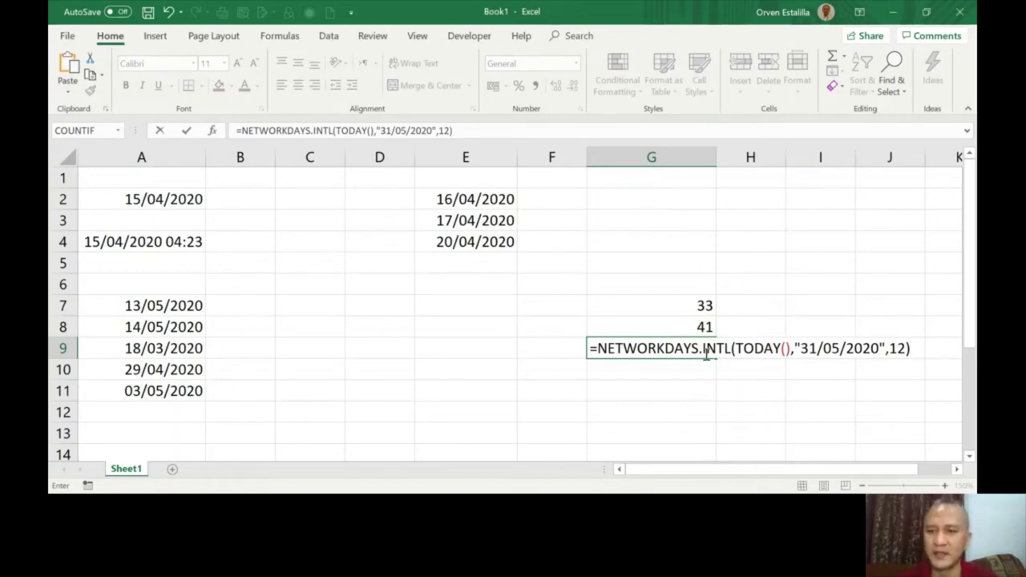
Step: Change the weekend argument of the NETWORKDAYS.INTL formula in cell G9 to 7
{"action": "left_click", "coordinate": [900, 348]}
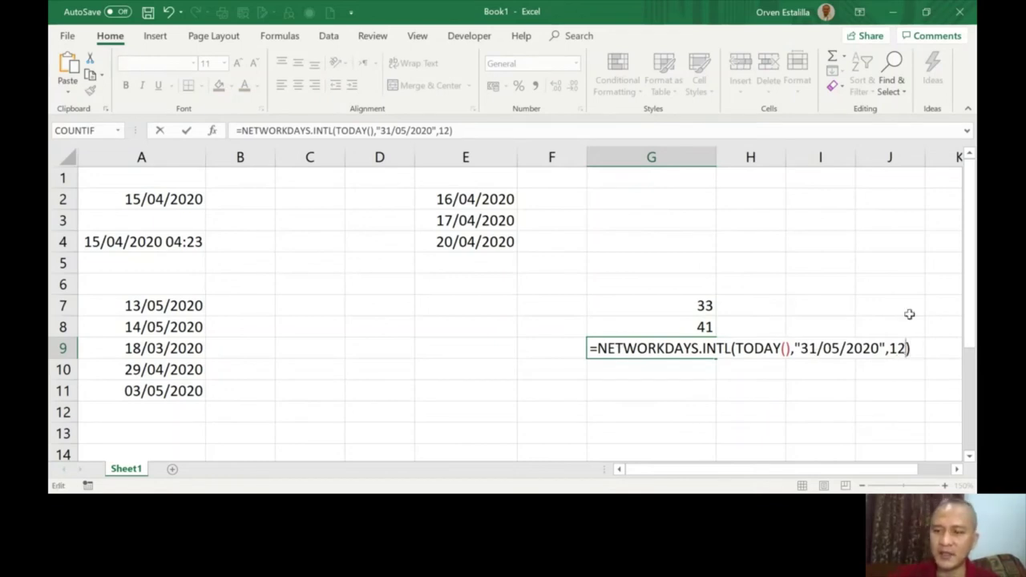
{"action": "key", "text": "BackSpace"}
{"action": "key", "text": "BackSpace"}
{"action": "type", "text": "7"}
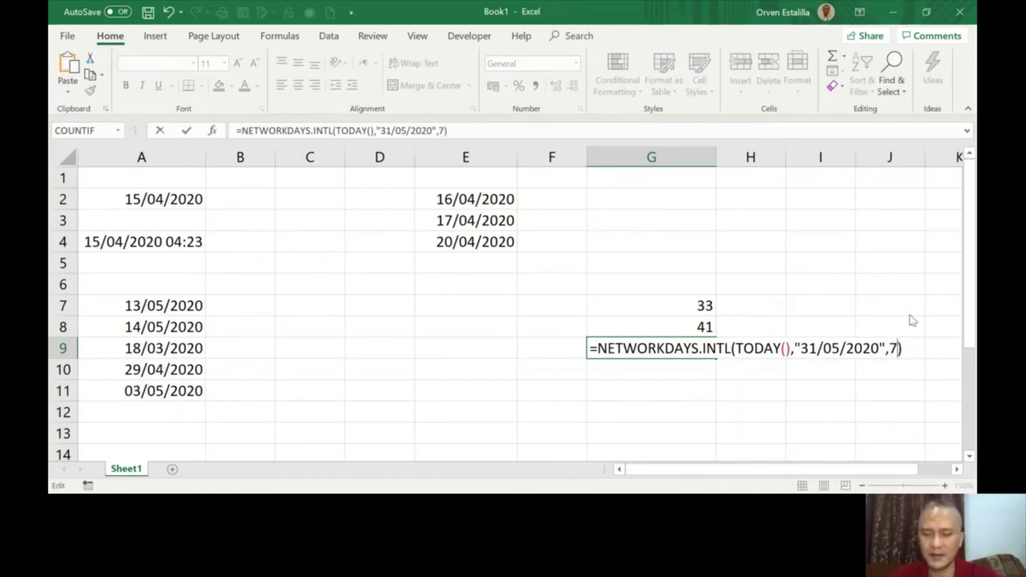
Step: Add the dates in E2:E4 as the holidays argument and enter the G9 formula as =NETWORKDAYS.INTL(TODAY(),"31/05/2020",7,E2:E4)
{"action": "type", "text": ","}
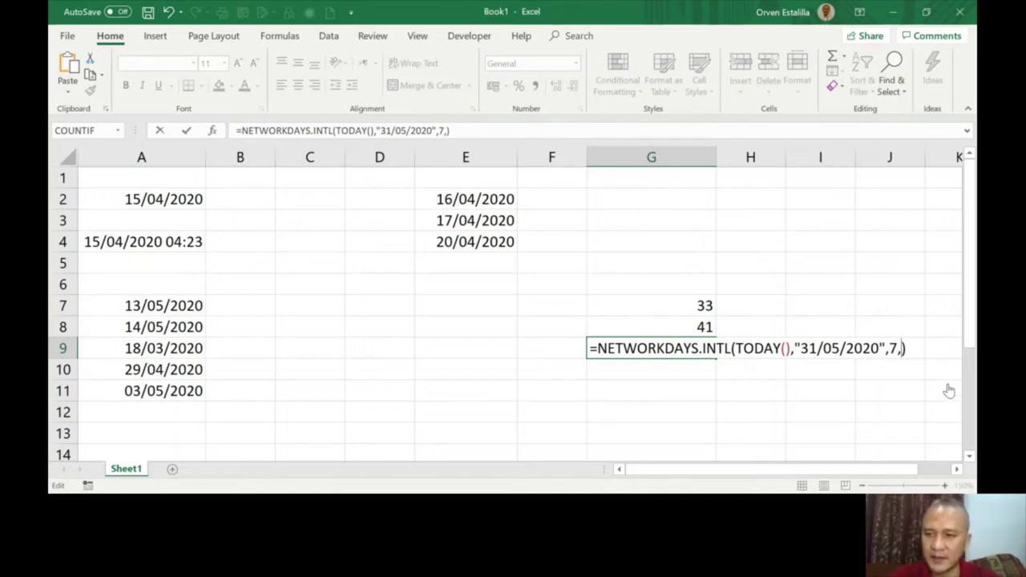
{"action": "left_click_drag", "start_coordinate": [840, 469], "coordinate": [870, 469]}
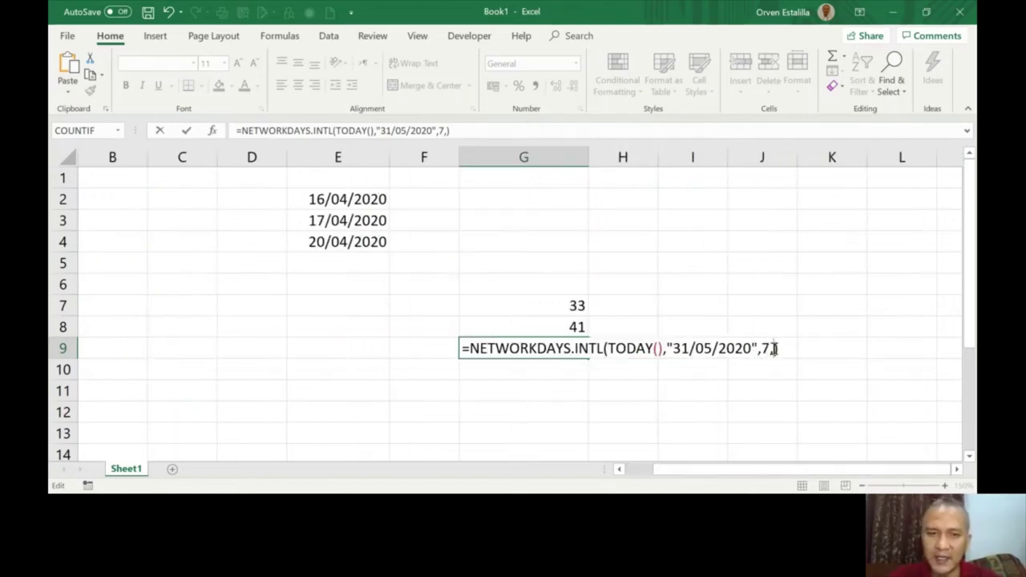
{"action": "left_click_drag", "start_coordinate": [355, 201], "coordinate": [352, 242]}
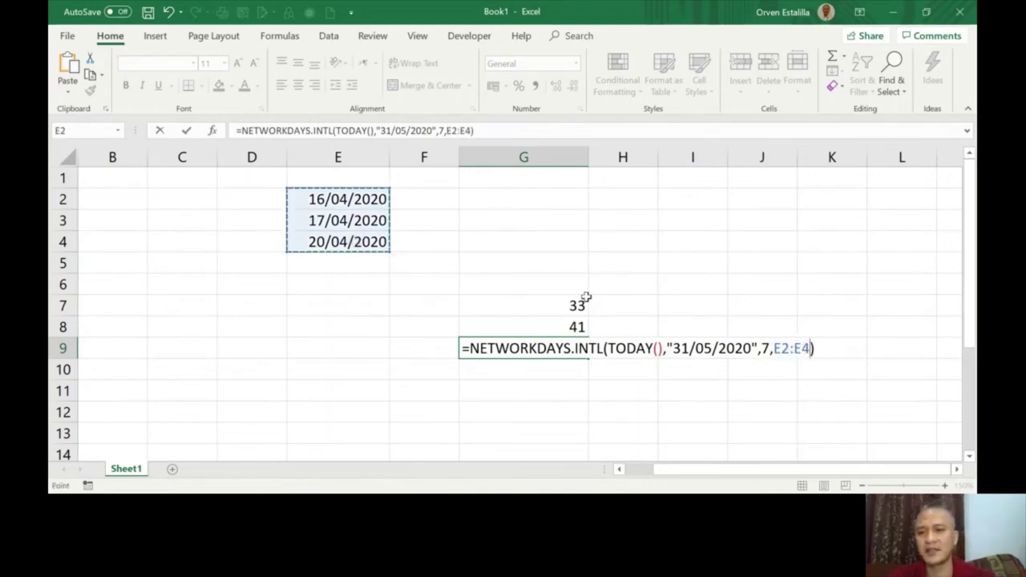
{"action": "left_click", "coordinate": [815, 346]}
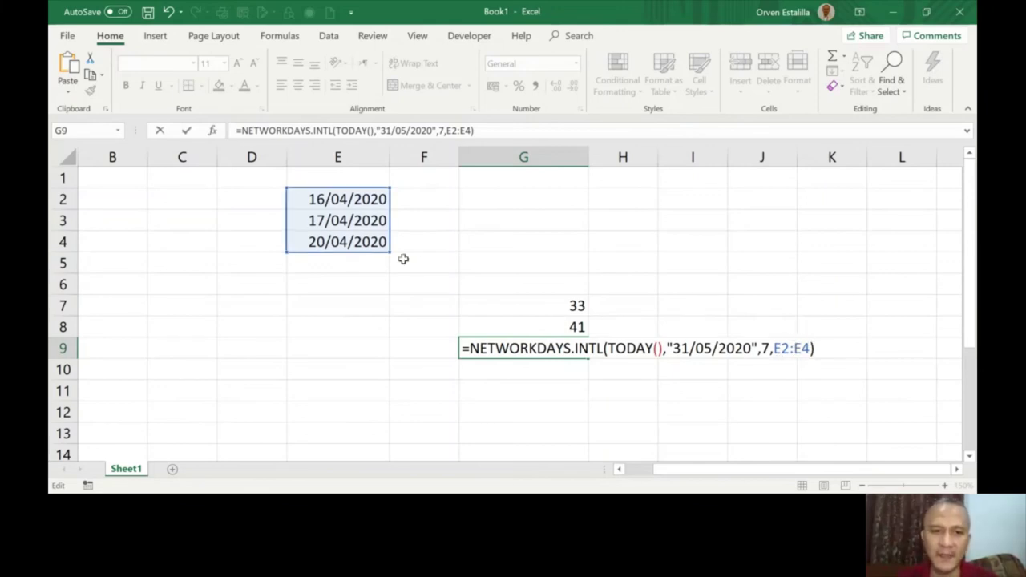
{"action": "key", "text": "Return"}
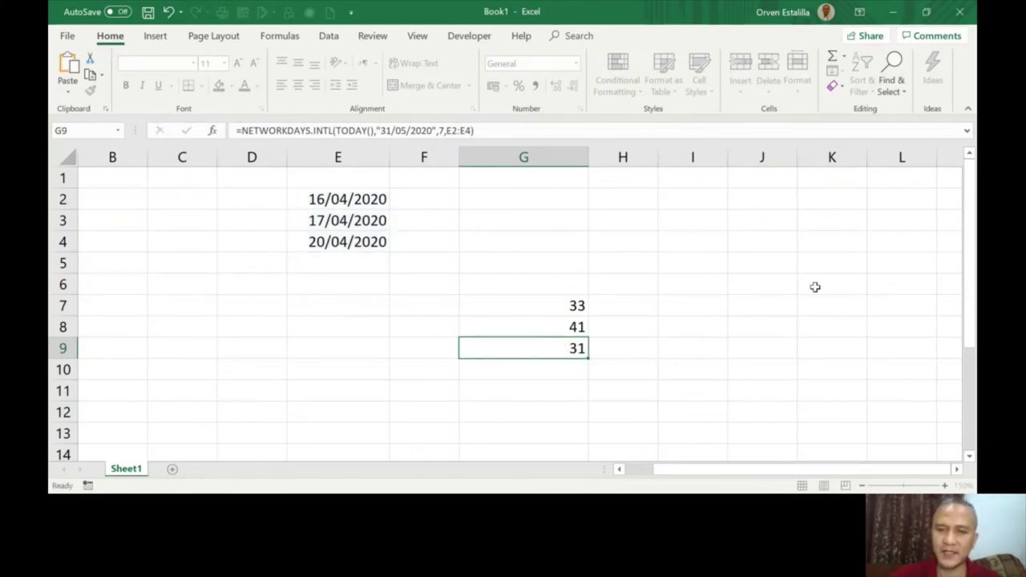
Step: Review the arguments and holiday range of the formula in cell G9 without changing it, and view the formula in G7
{"action": "left_click", "coordinate": [513, 351]}
{"action": "double_click", "coordinate": [513, 352]}
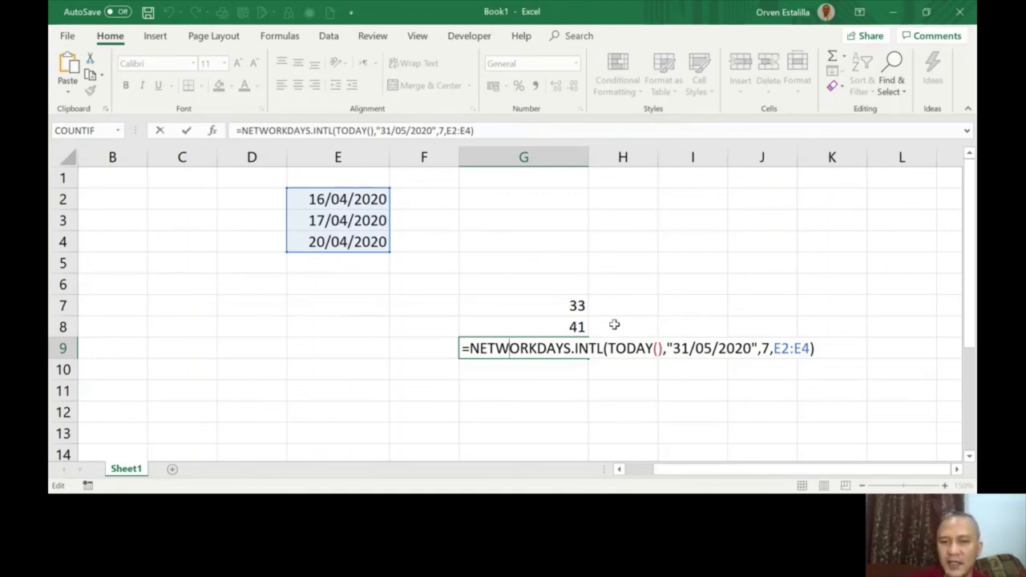
{"action": "left_click_drag", "start_coordinate": [666, 470], "coordinate": [638, 471]}
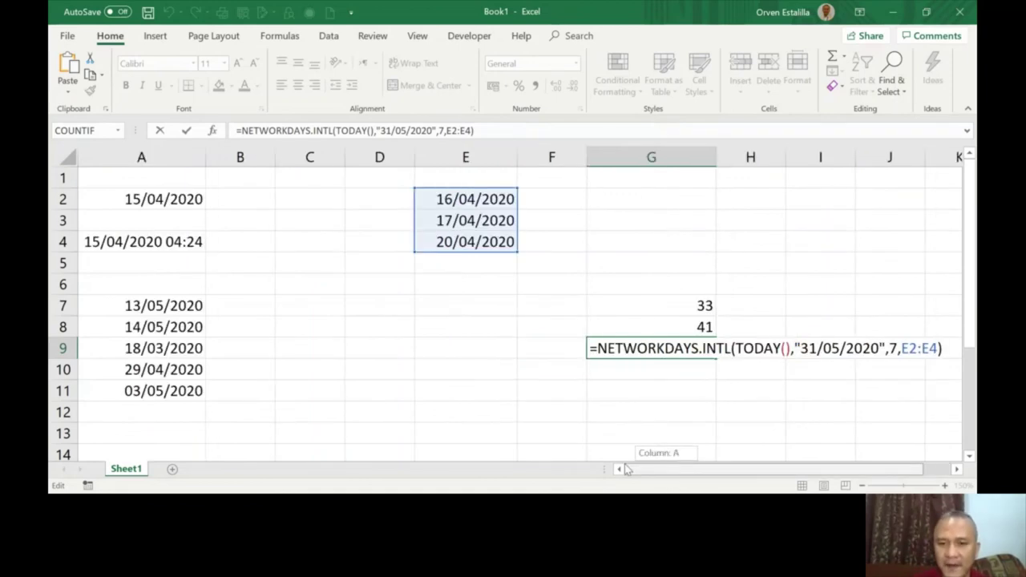
{"action": "key", "text": "Return"}
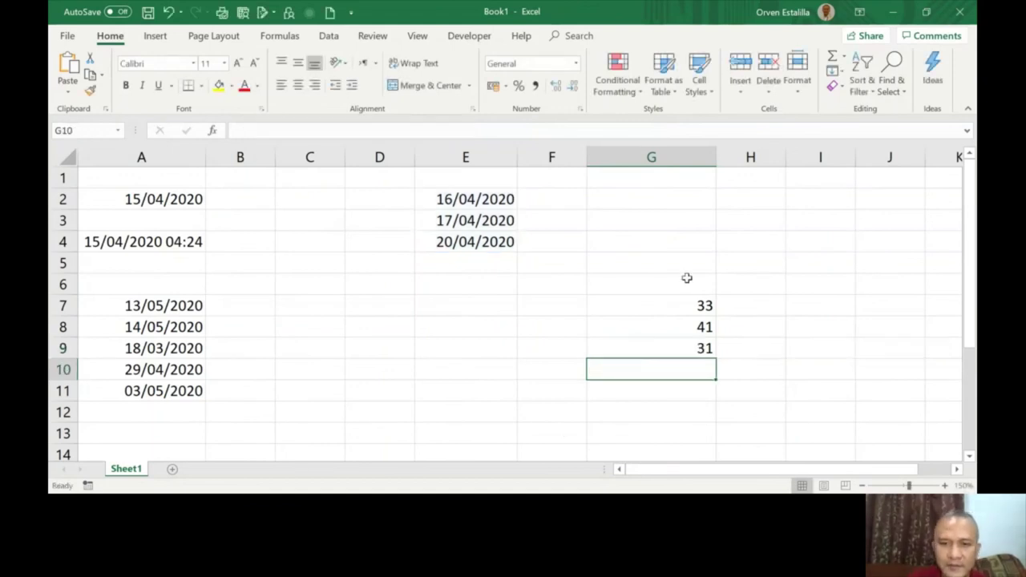
{"action": "left_click", "coordinate": [666, 301]}
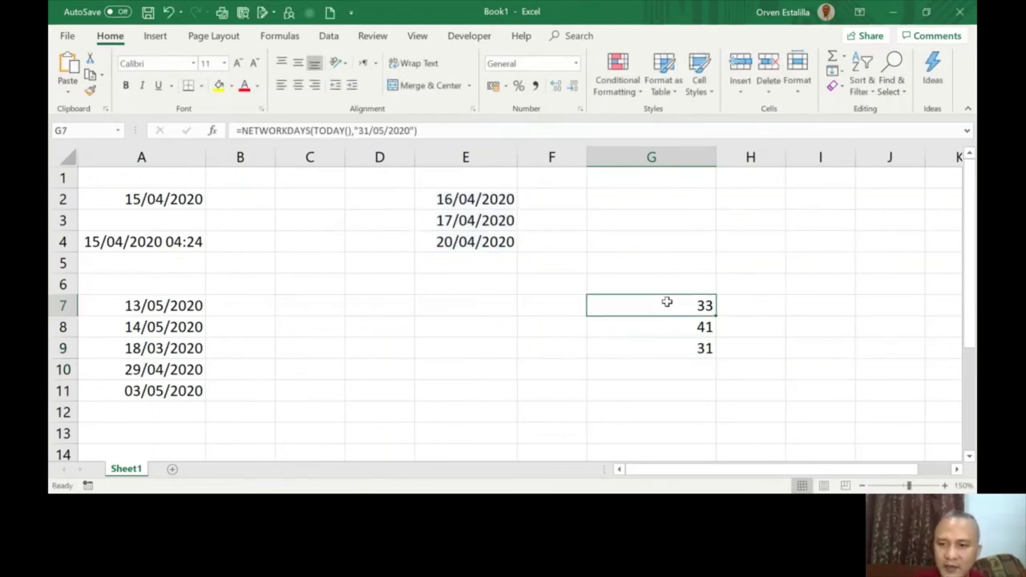